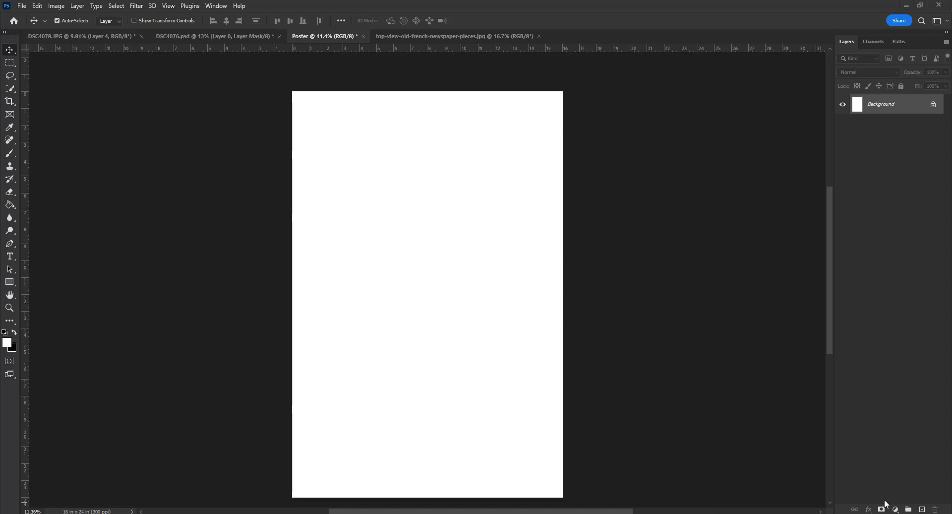
Copy the cut-out couple into the Poster and shrink it into the lower centre
left_click(213, 36)
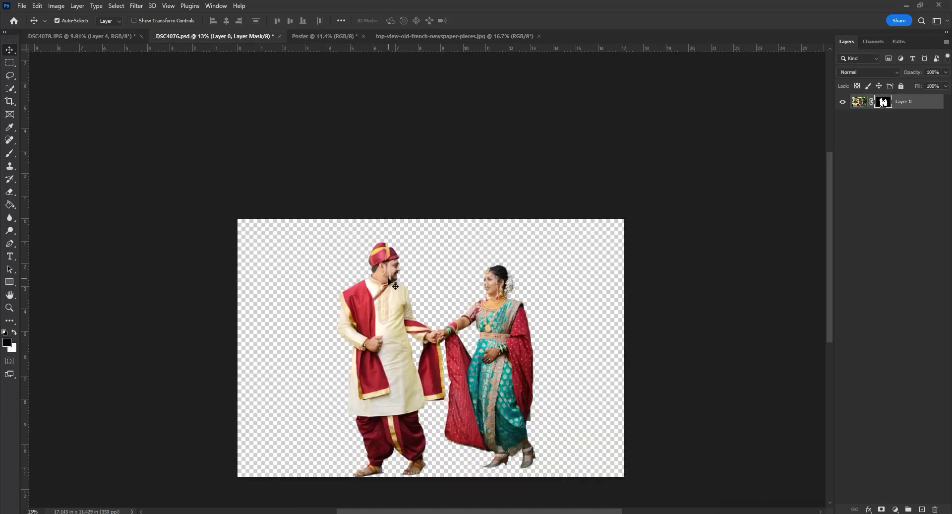
left_click_drag(328, 293, 333, 292)
key("ctrl+t")
left_click_drag(594, 340, 536, 347)
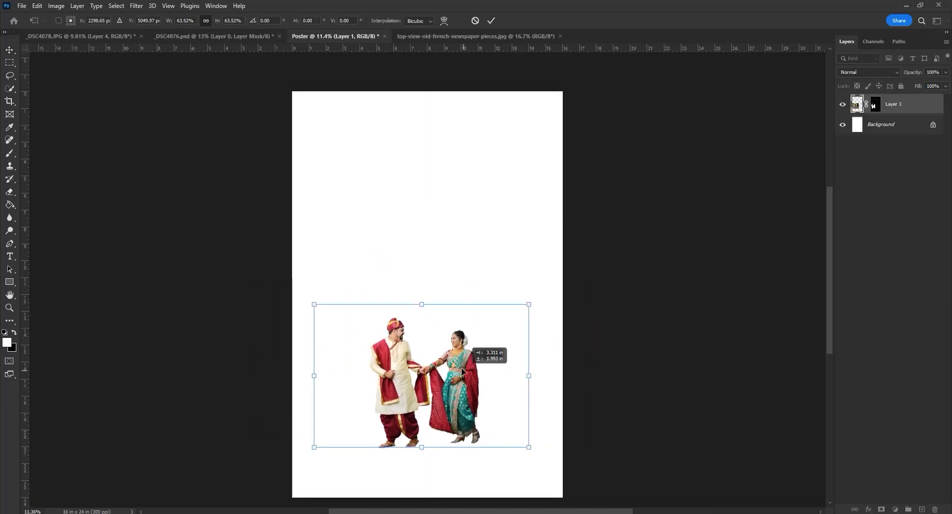
left_click_drag(470, 391, 470, 364)
key("Return")
Float the Layers panel and add a new empty layer above the Background
right_click(860, 125)
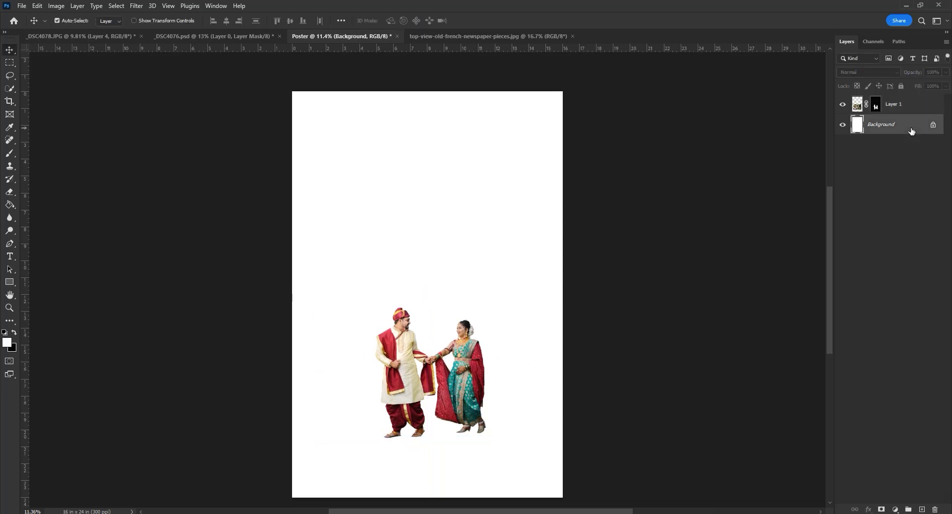
key("Escape")
left_click_drag(917, 41, 863, 8)
left_click(867, 489)
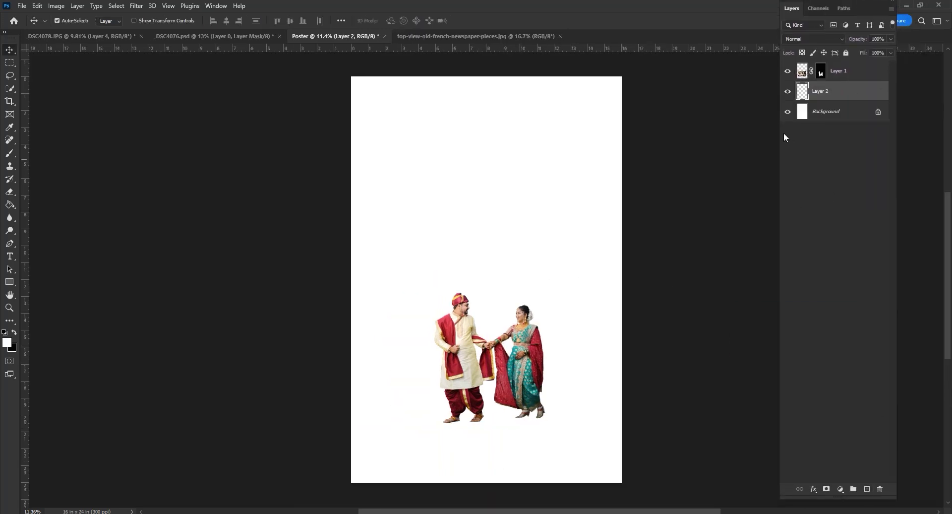
Type 'Wedding Day' on the poster, then move and shrink it to centre it
key("t")
left_click(418, 221)
type("Wedding D")
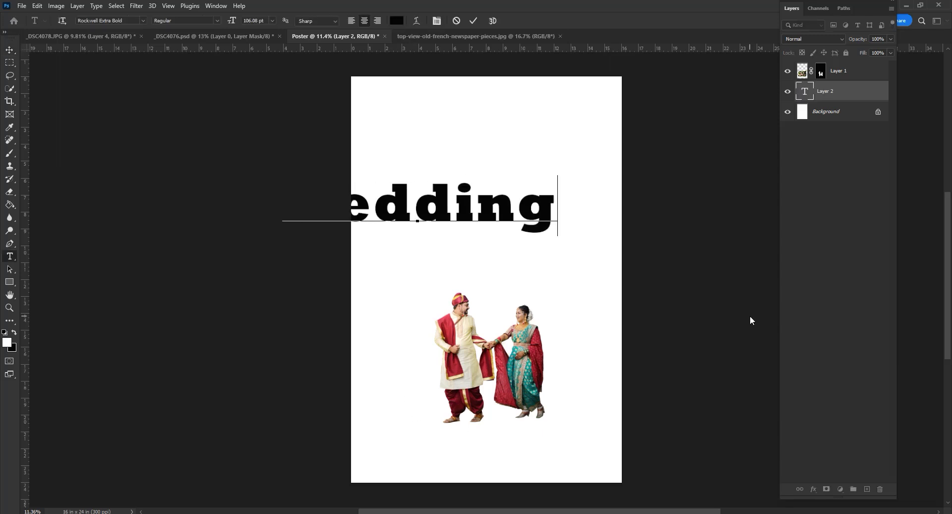
type("ay")
key("ctrl+Return")
key("v")
mouse_move(557, 226)
left_mouse_down()
mouse_move(638, 255)
mouse_move(586, 223)
left_mouse_up()
key("ctrl+t")
left_click_drag(508, 258, 527, 261)
key("Return")
Increase the Wedding Day text's leading and vertical scale in the Character panel
double_click(527, 262)
key("ctrl+t")
left_click_drag(546, 155, 713, 156)
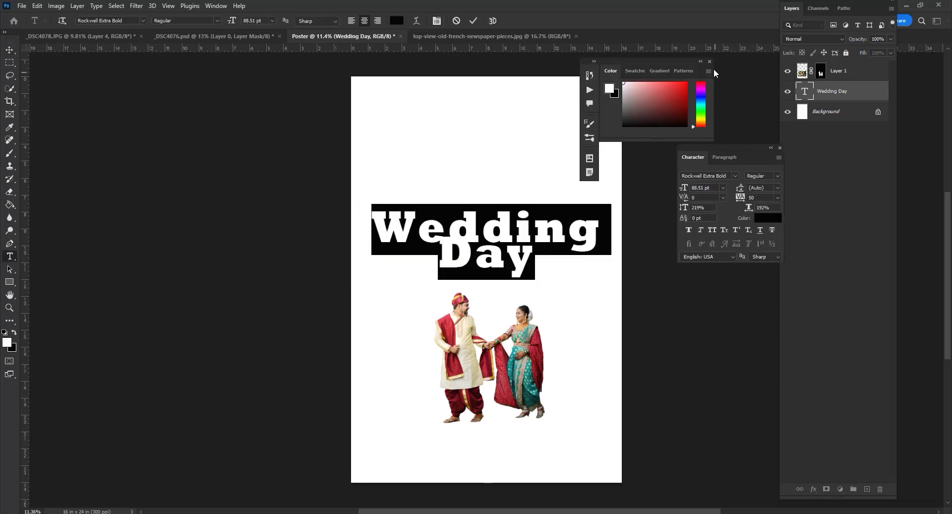
left_click(713, 68)
mouse_move(685, 208)
left_mouse_down()
mouse_move(742, 210)
mouse_move(762, 189)
left_mouse_up()
left_click_drag(687, 208, 772, 192)
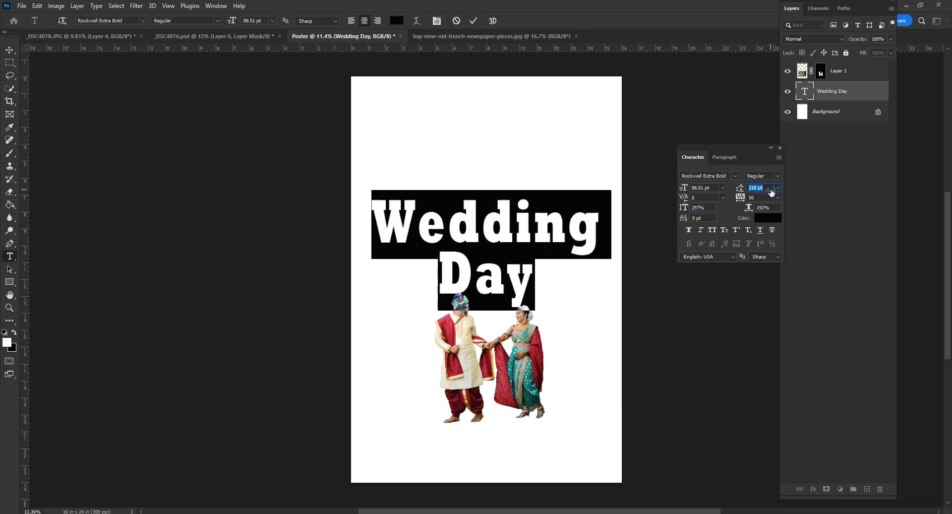
left_click_drag(683, 209, 700, 207)
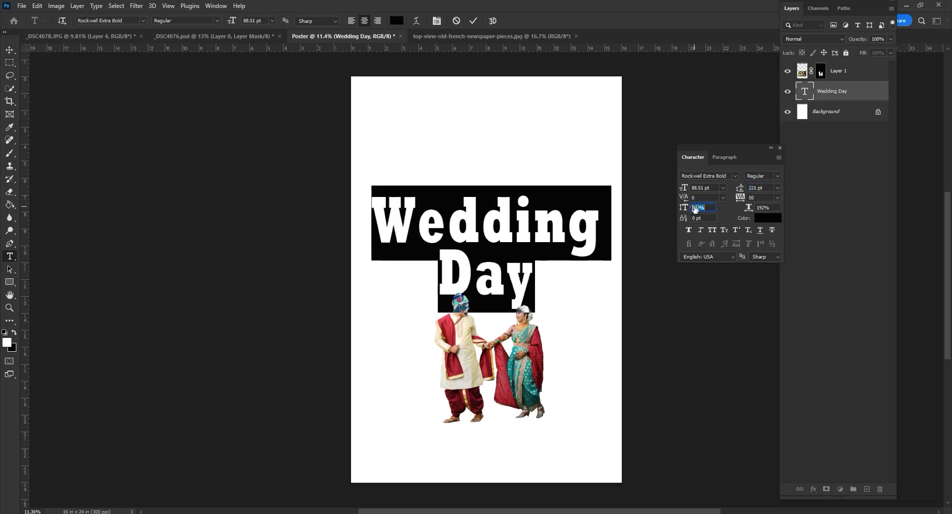
left_click(780, 148)
Commit the text and convert the Wedding Day layer to a smart object
key("ctrl+Return")
key("v")
right_click(839, 91)
left_click(869, 211)
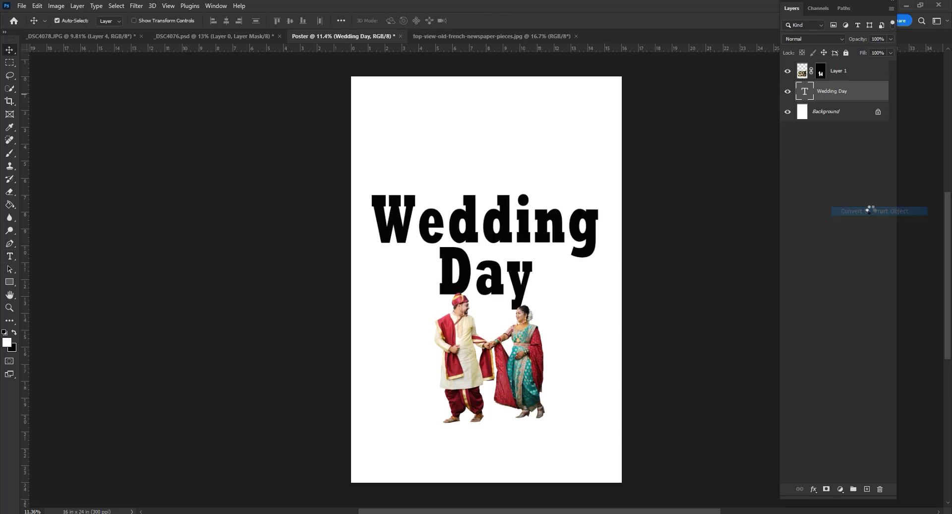
Move Wedding Day lower and taper its top inward with a first Perspective pass
left_click_drag(575, 225, 562, 310)
key("ctrl+t")
right_click(560, 312)
left_click(578, 367)
left_click_drag(373, 279, 438, 279)
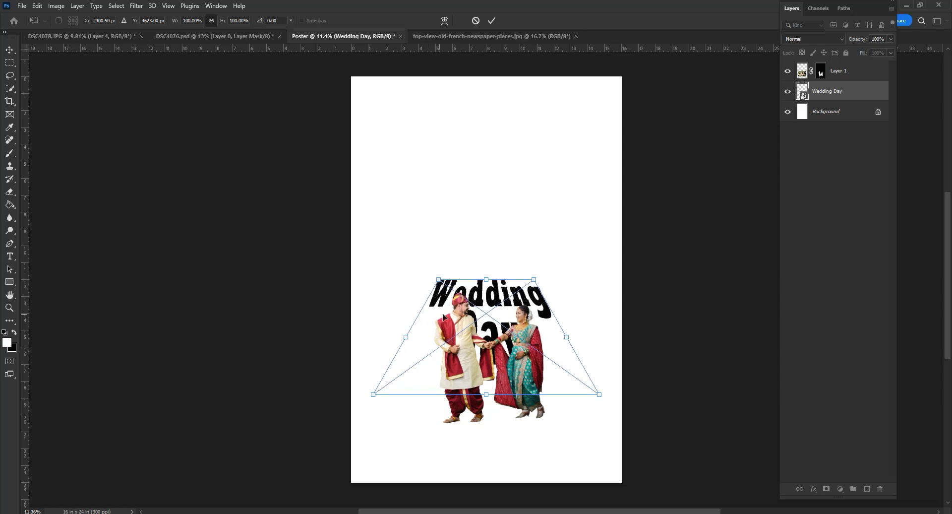
left_click_drag(443, 317, 444, 393)
key("Return")
Hide the couple layer and narrow the text's top further in Perspective
left_click(788, 71)
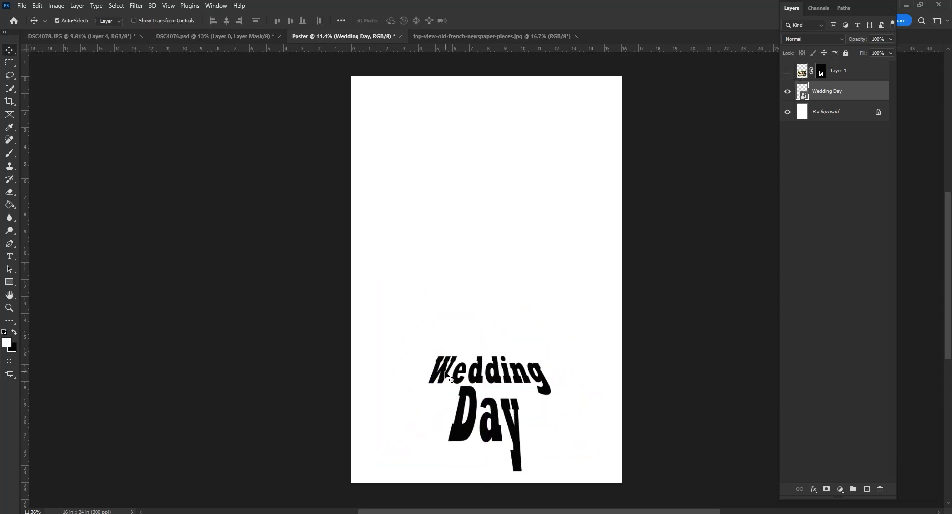
key("ctrl+t")
scroll(438, 356, "up", 2)
left_click_drag(446, 362, 412, 184)
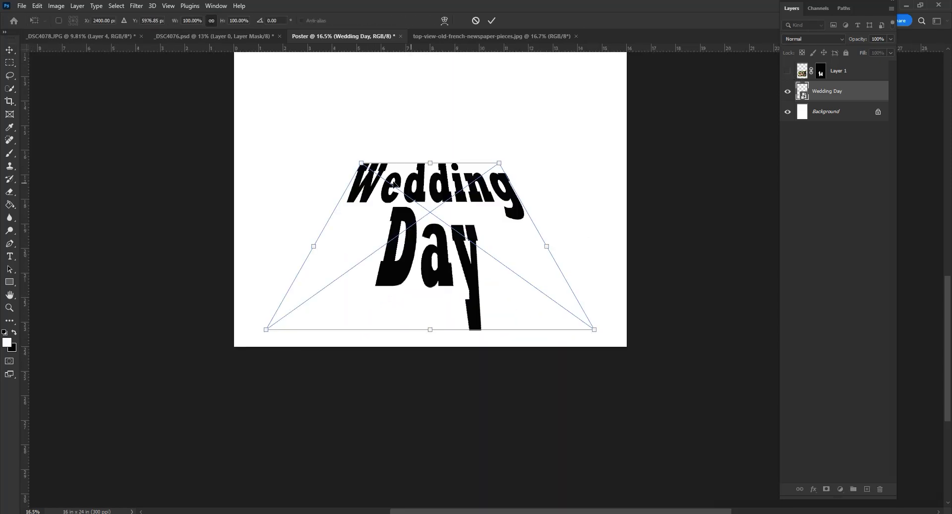
right_click(478, 177)
left_click(501, 242)
left_click_drag(499, 163, 479, 163)
Distort the text: stretch it downward, widen its bottom and lower its top edge
right_click(454, 237)
left_click(489, 276)
left_click_drag(430, 328, 431, 353)
left_click_drag(260, 352, 219, 401)
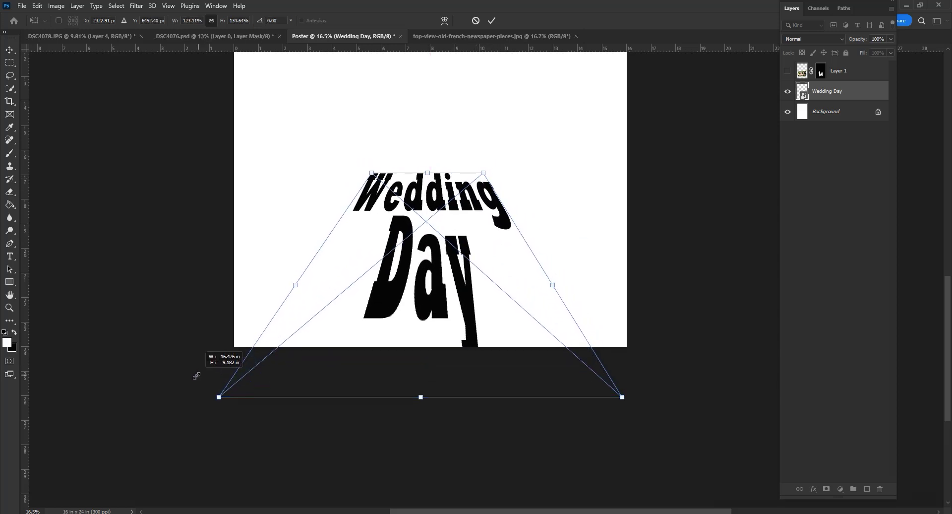
left_click_drag(435, 170, 437, 201)
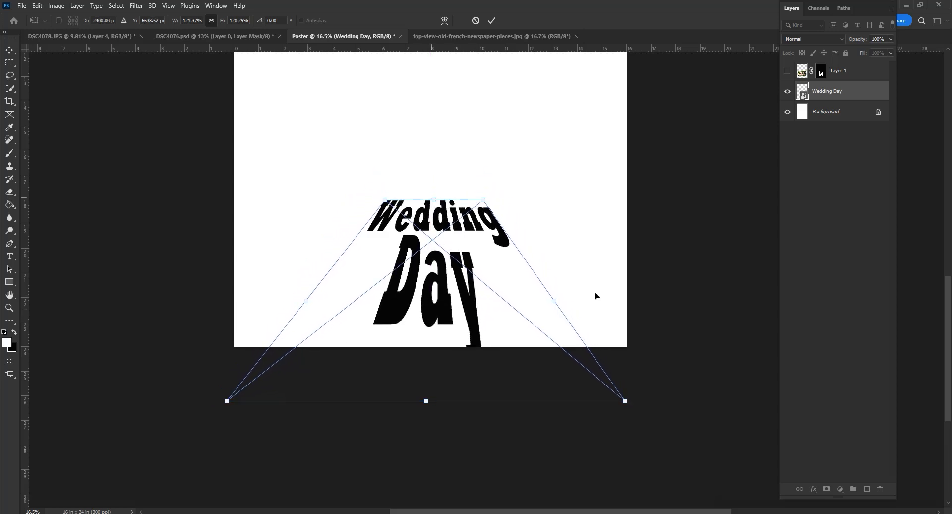
Flare the text's bottom wider in Perspective, confirm, and show the couple again
right_click(468, 224)
left_click(527, 272)
mouse_move(625, 401)
left_mouse_down()
mouse_move(681, 350)
mouse_move(735, 418)
left_mouse_up()
left_click_drag(448, 266, 448, 283)
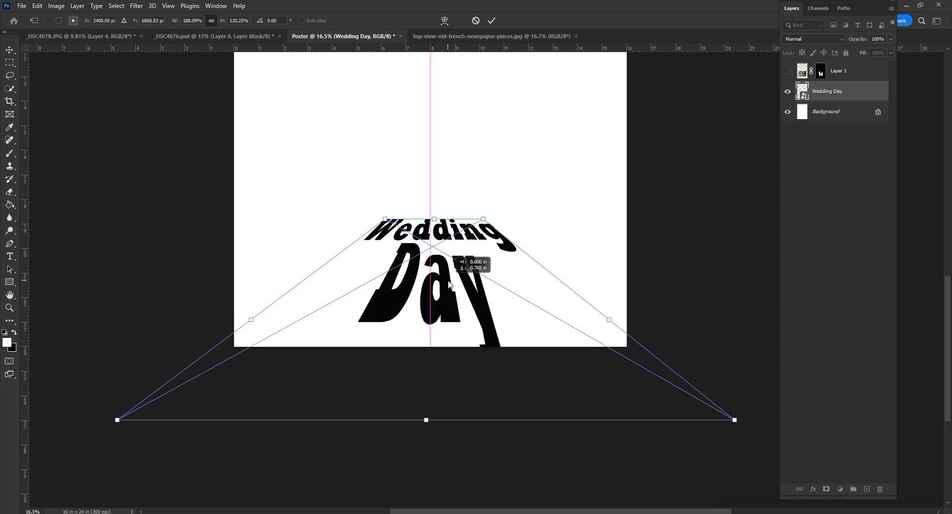
key("Return")
left_click(789, 72)
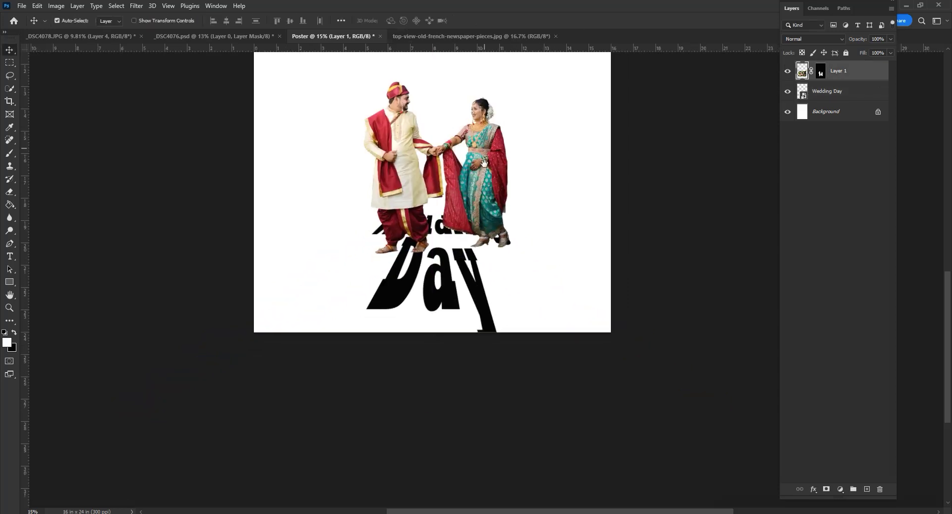
Shrink the couple and stand it on top of the Wedding text
scroll(473, 188, "down", 2)
key("ctrl+t")
left_click_drag(542, 112, 468, 159)
left_click_drag(433, 199, 486, 200)
key("Return")
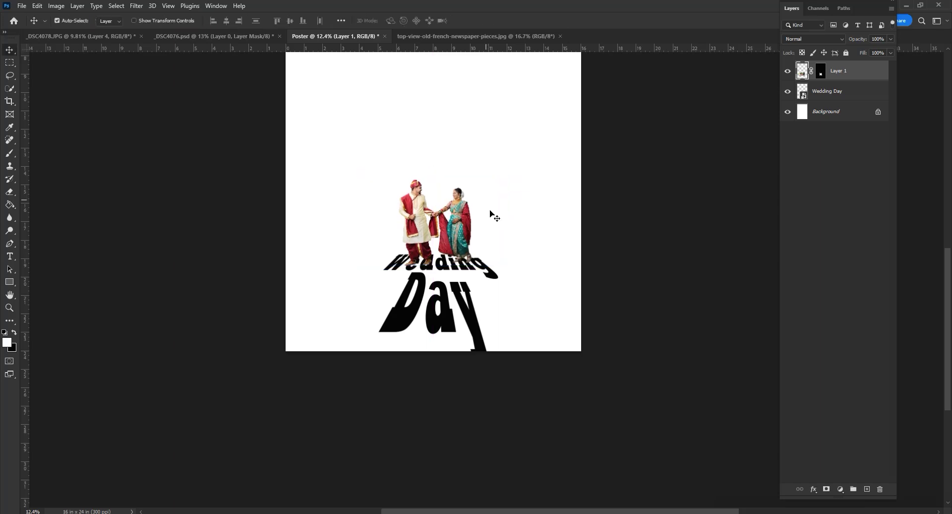
Lower the Wedding Day layer's opacity so the text fades to grey
scroll(493, 215, "down", 2)
scroll(480, 288, "up", 6)
scroll(457, 297, "down", 4)
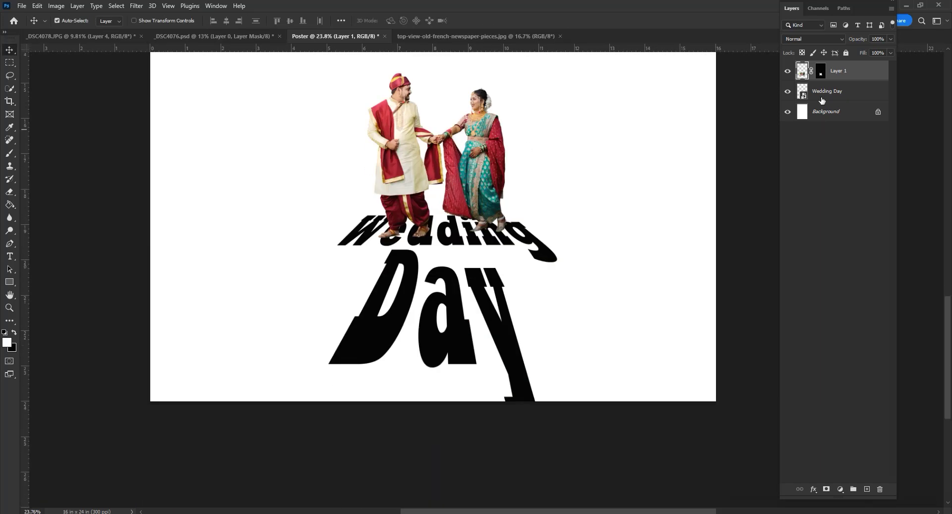
left_click(838, 91)
left_click_drag(857, 39, 826, 43)
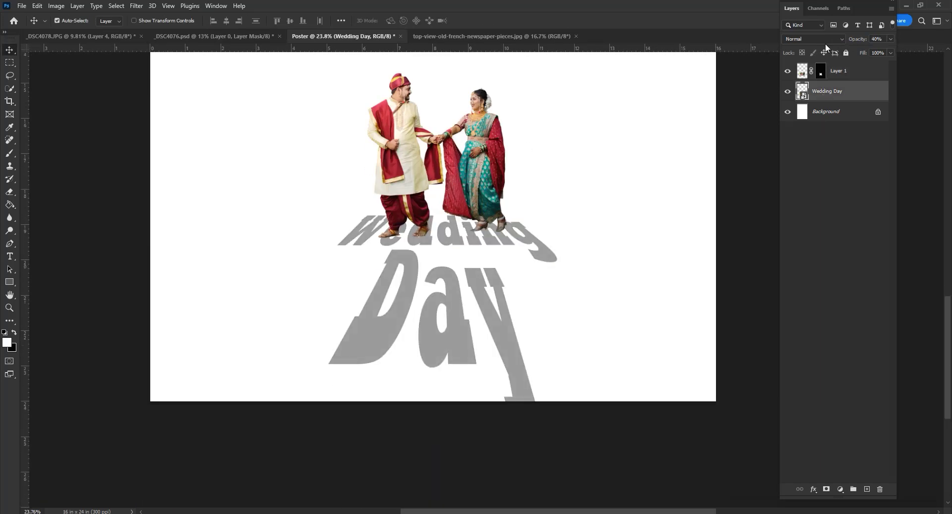
Add a new layer with a white-to-dark vertical gradient at slightly reduced opacity
left_click(867, 489, "ctrl")
scroll(521, 297, "down", 2)
right_click(9, 204)
left_click(43, 202)
left_click_drag(472, 348, 473, 157)
left_click_drag(858, 38, 849, 39)
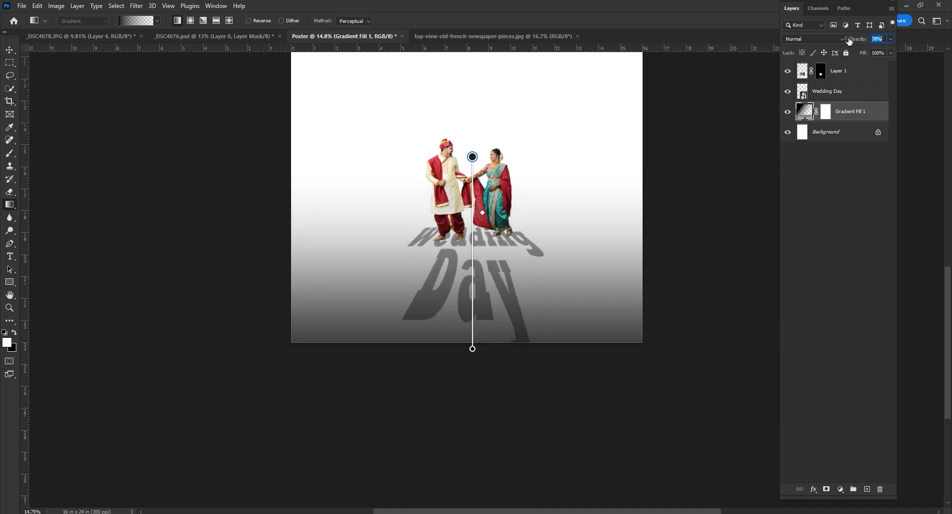
scroll(478, 247, "up", 6)
Add a shadow layer above the text and set up a large, flattened elliptical soft brush
scroll(477, 247, "up", 4)
left_click(838, 91)
left_click(867, 489)
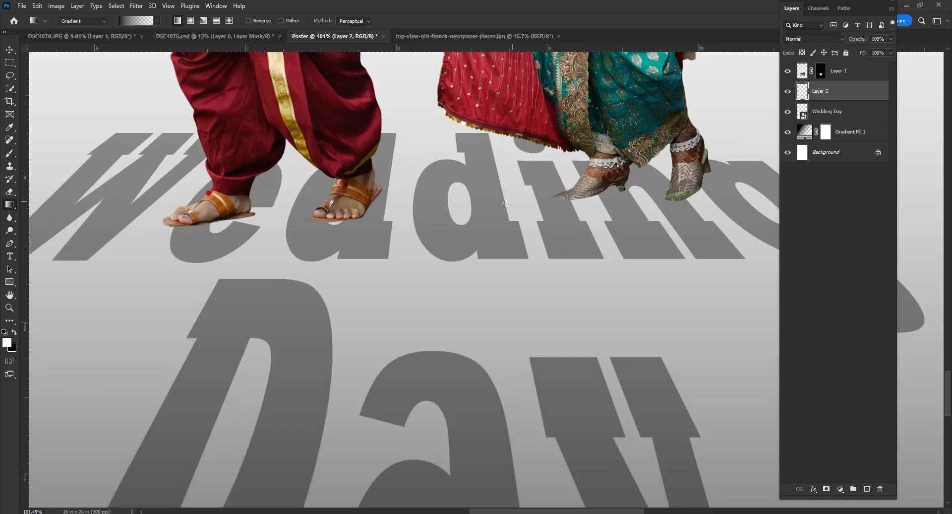
key("b")
left_click(72, 21)
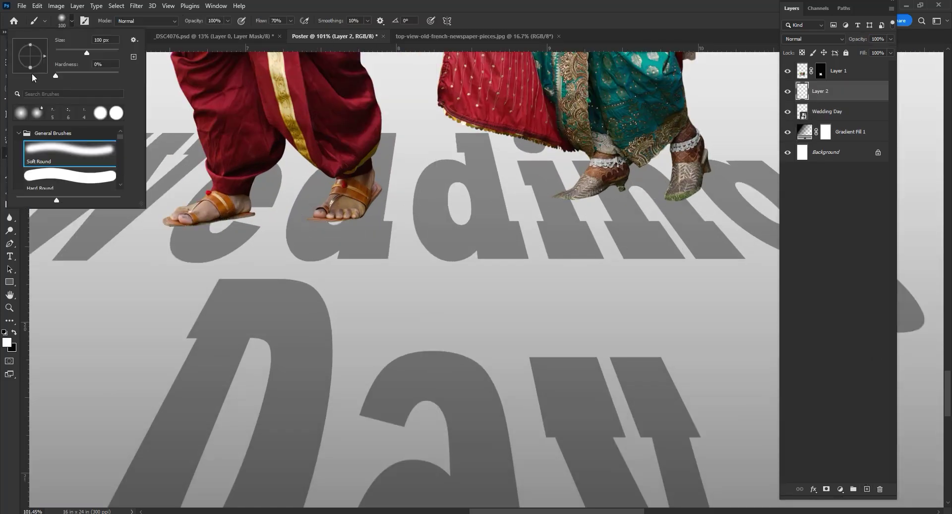
left_click_drag(30, 68, 30, 60)
key("Return")
key("bracketright")
key("bracketright")
key("bracketright")
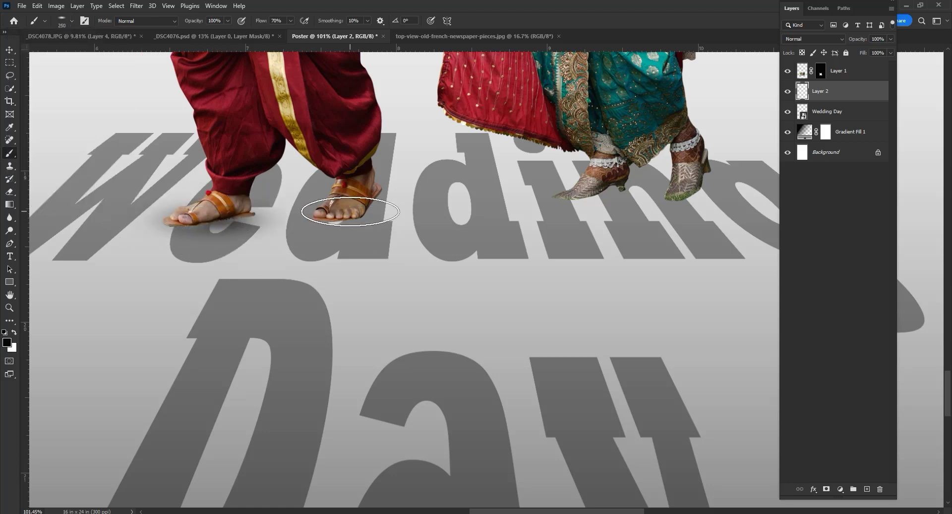
Paint soft dark shadows under the groom's sandal and the bride's shoes, resizing the brush
left_click(340, 208)
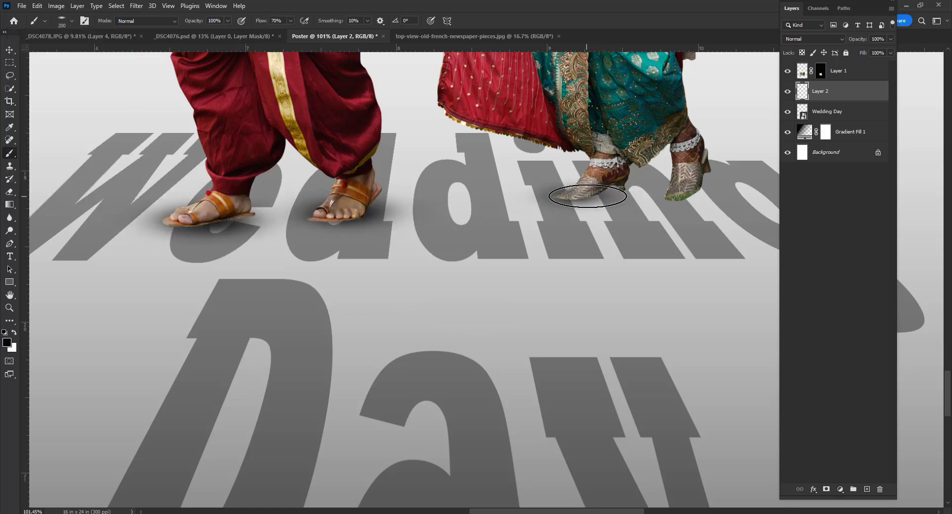
left_click(588, 196)
left_click(694, 191)
key("bracketleft")
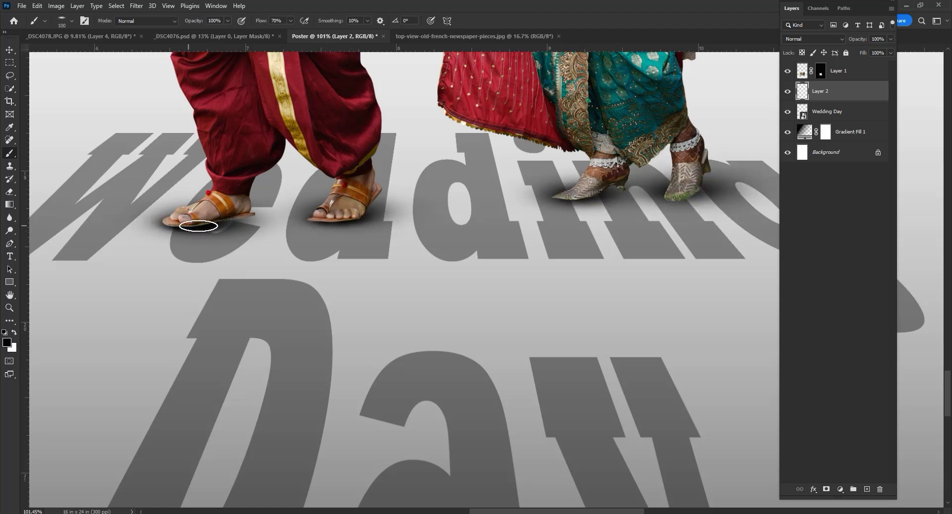
left_click(376, 216)
key("bracketleft")
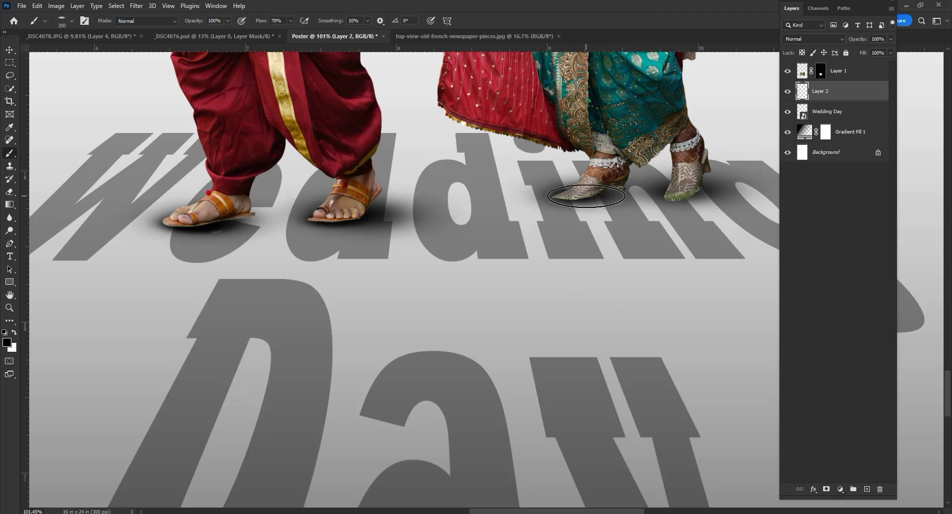
key("bracketright")
left_click(671, 198)
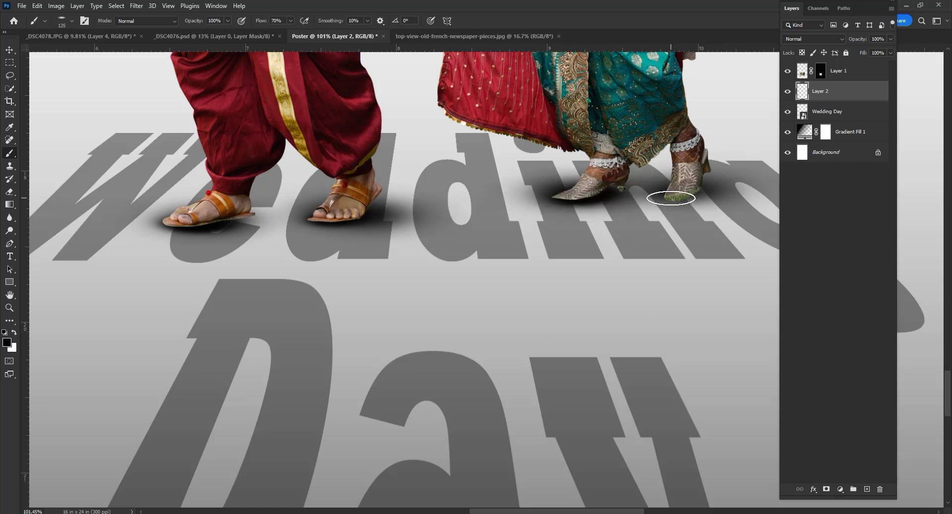
Scroll the Layers panel and select the top couple layer
scroll(645, 208, "down", 5)
scroll(610, 219, "down", 3)
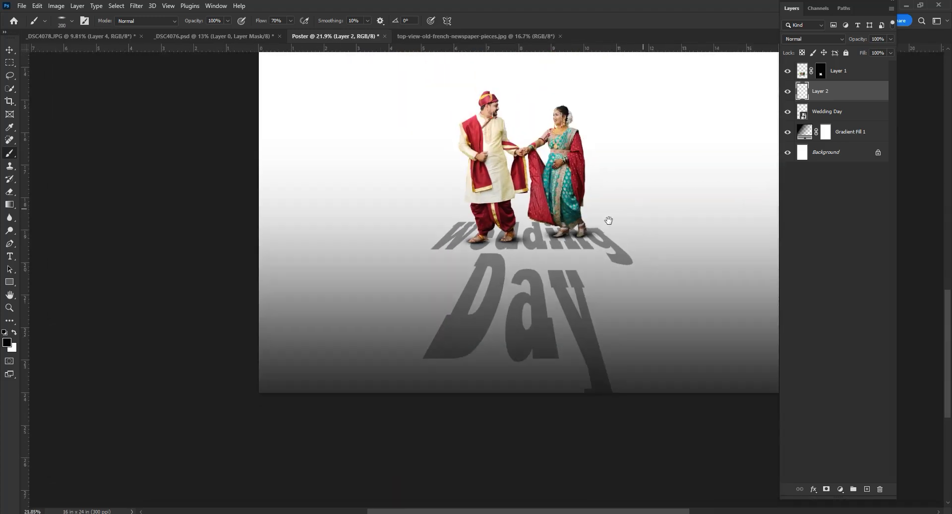
scroll(557, 206, "down", 2)
scroll(517, 279, "down", 1)
left_click(843, 71)
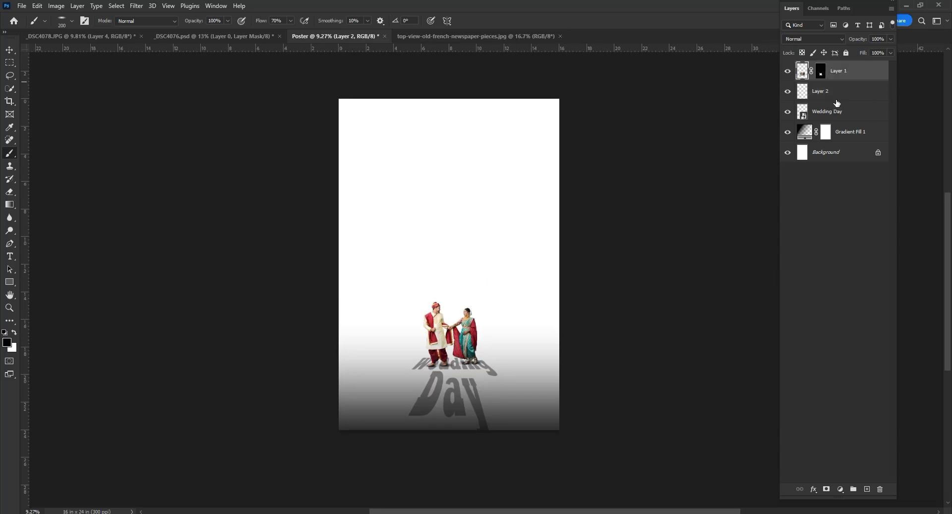
Group the couple, shadow and Wedding Day layers as Photo 01
left_click(838, 113, "shift")
key("ctrl+g")
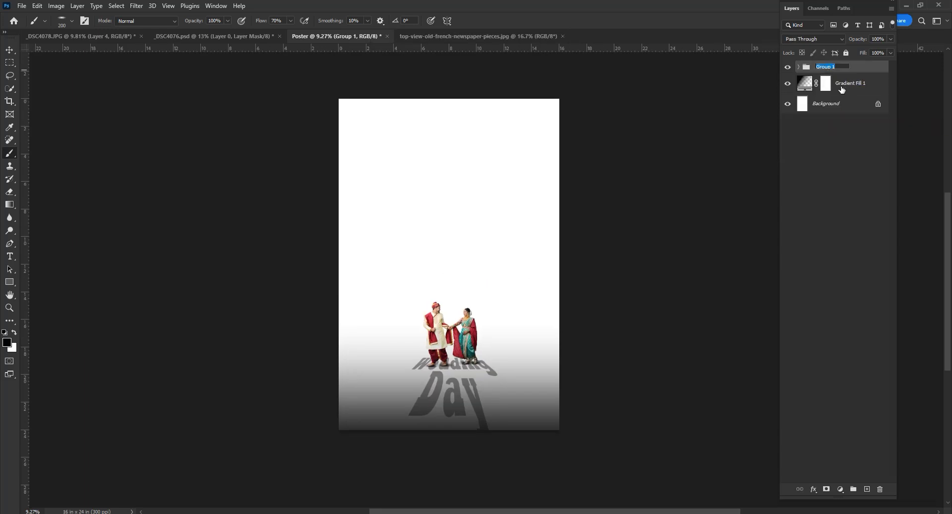
type("Photo 01")
key("Return")
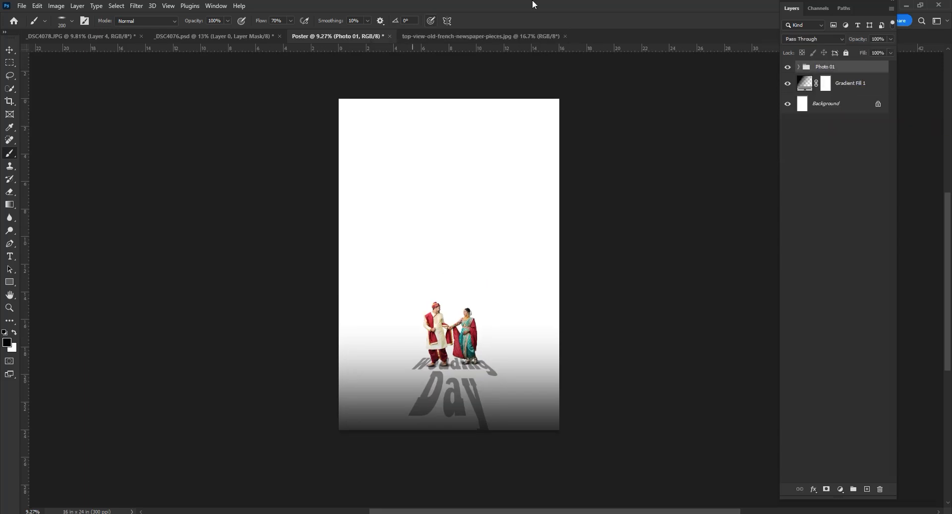
Bring the bride portrait from _DSC4078 into the Poster and shrink it slightly
left_click(75, 38)
key("v")
left_click_drag(496, 285, 357, 36)
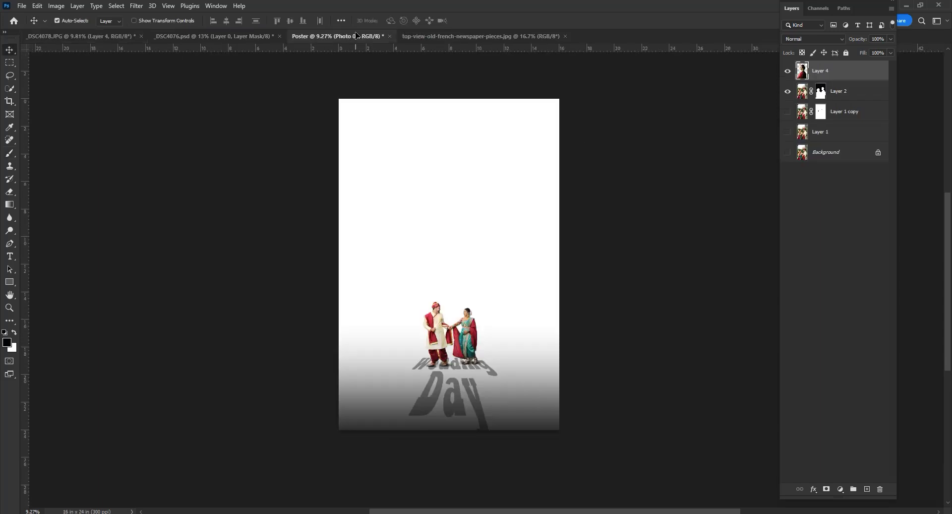
left_click_drag(488, 245, 501, 272)
key("ctrl+t")
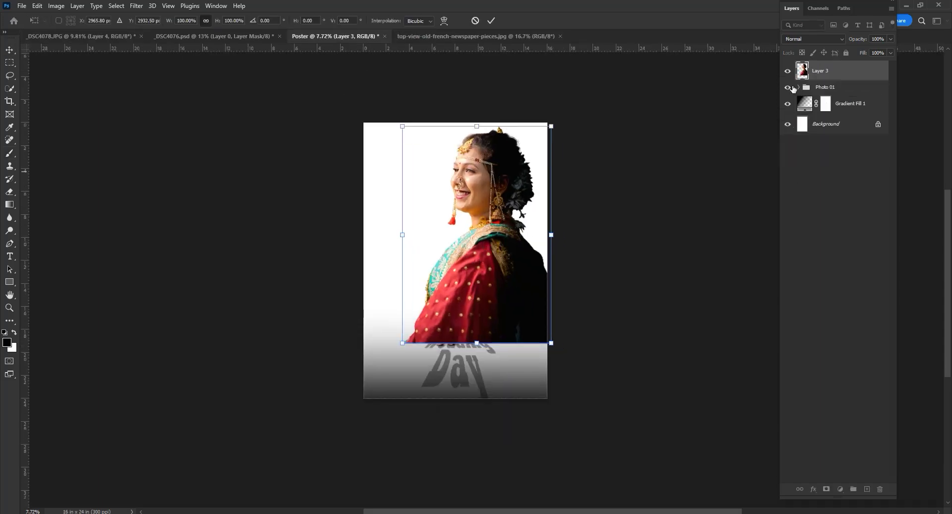
key("Return")
key("ctrl+t")
left_click_drag(404, 340, 415, 325)
key("Return")
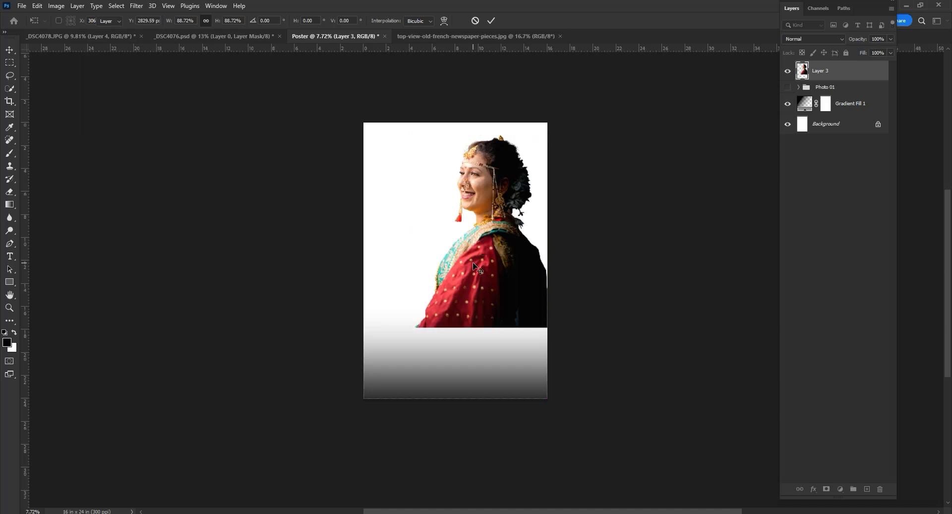
Add a new empty layer above the Photo 01 group
key("t")
left_click(826, 86)
left_click(867, 489)
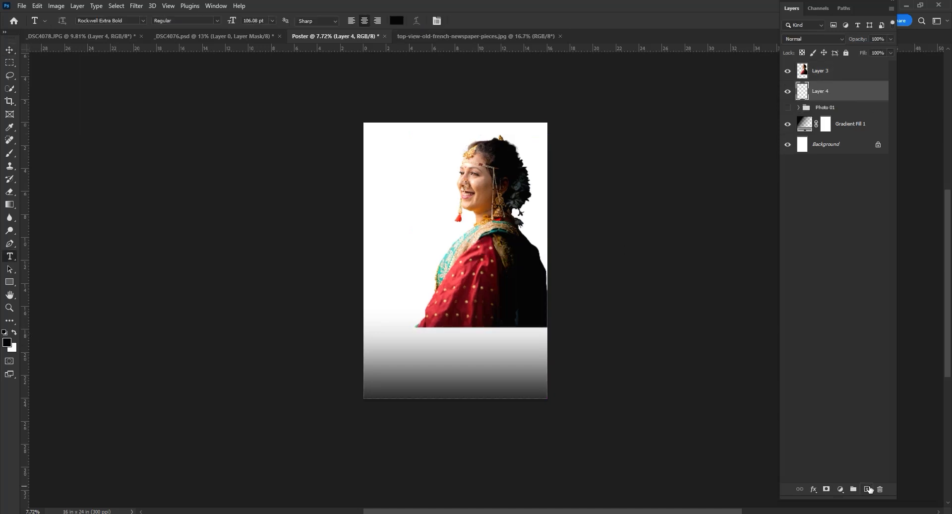
Hide the portrait and add vertical BRIDE text, moved fully onto the poster
right_click(9, 256)
left_click(49, 264)
left_click(787, 70)
left_click(516, 164)
type("INSIDE")
key("Escape")
key("v")
left_click_drag(522, 166, 527, 247)
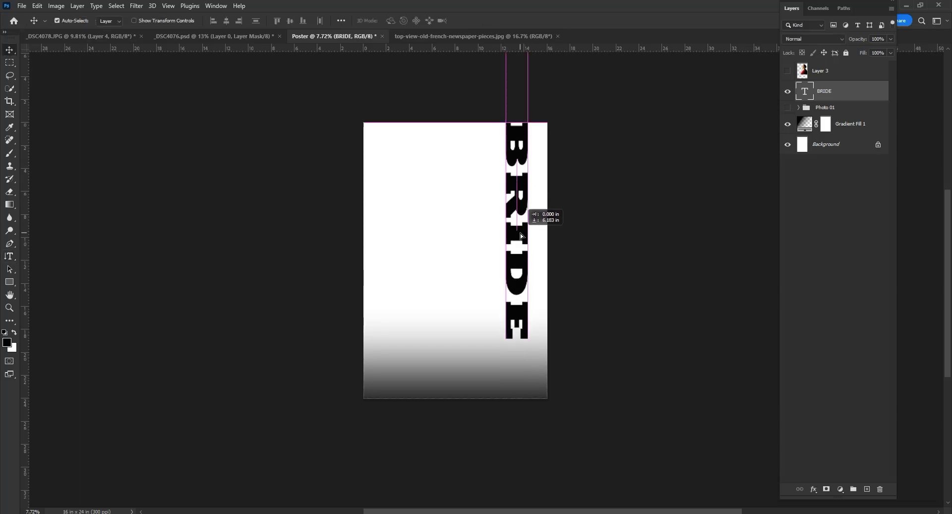
Set the BRIDE font to Algerian and nudge it up and right
double_click(525, 243)
left_click(144, 20)
left_click(230, 162)
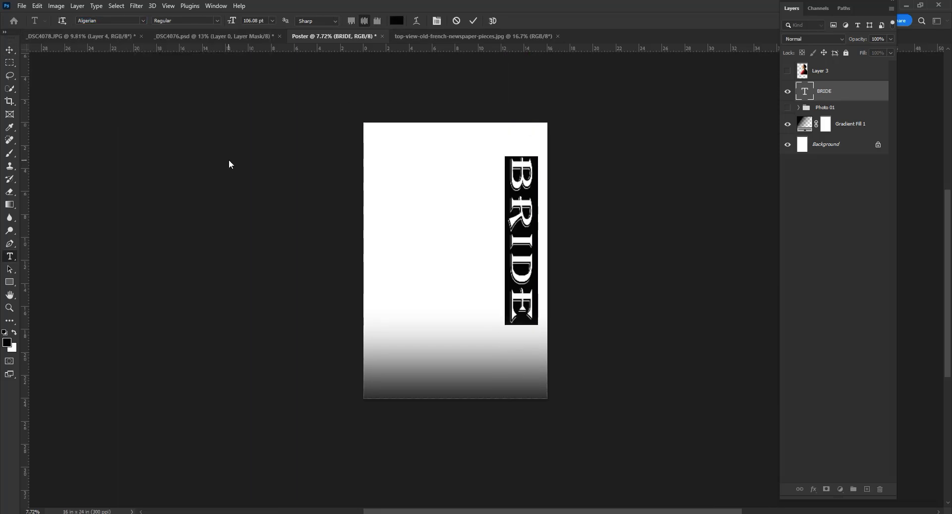
left_click(10, 50)
left_click_drag(538, 188, 543, 185)
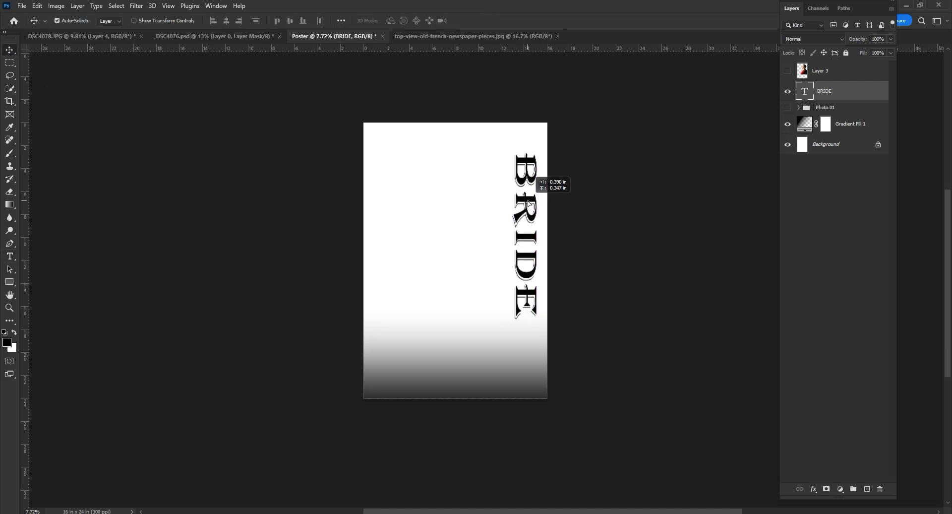
Stretch the BRIDE letters taller by raising Vertical Scale in the Character panel
double_click(525, 208)
left_click(438, 21)
left_click_drag(685, 211, 742, 199)
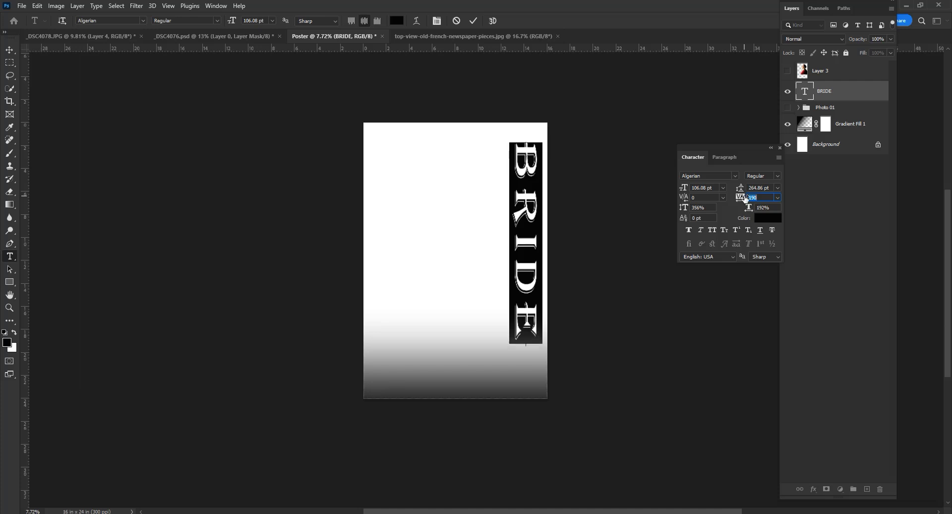
left_click(780, 147)
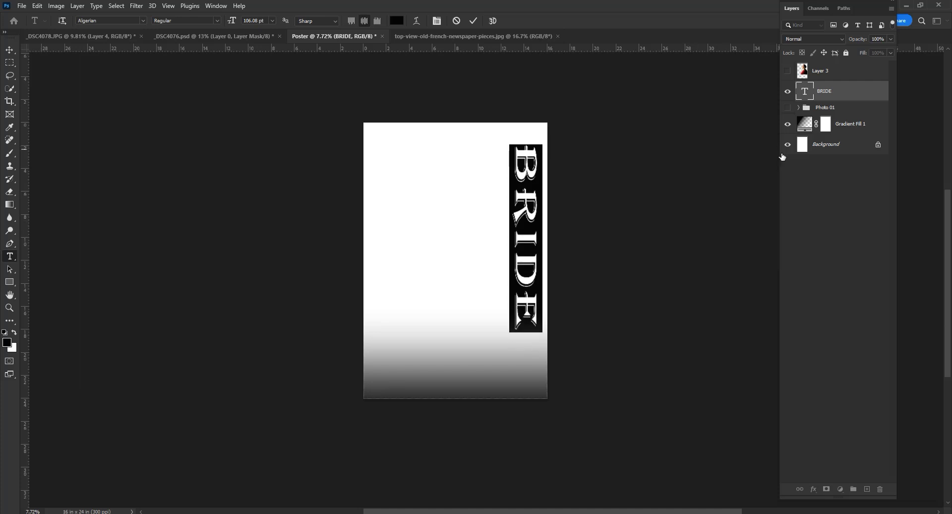
key("ctrl+Return")
Show and reposition the bride portrait, duplicate it, and put the original below BRIDE
left_click(787, 73)
left_click_drag(472, 182, 497, 185)
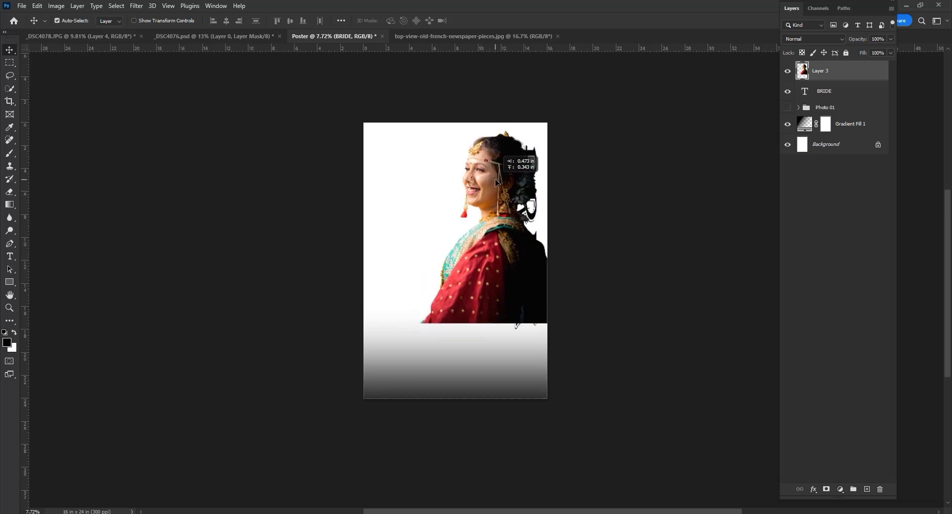
key("ctrl+j")
left_click_drag(846, 91, 838, 124)
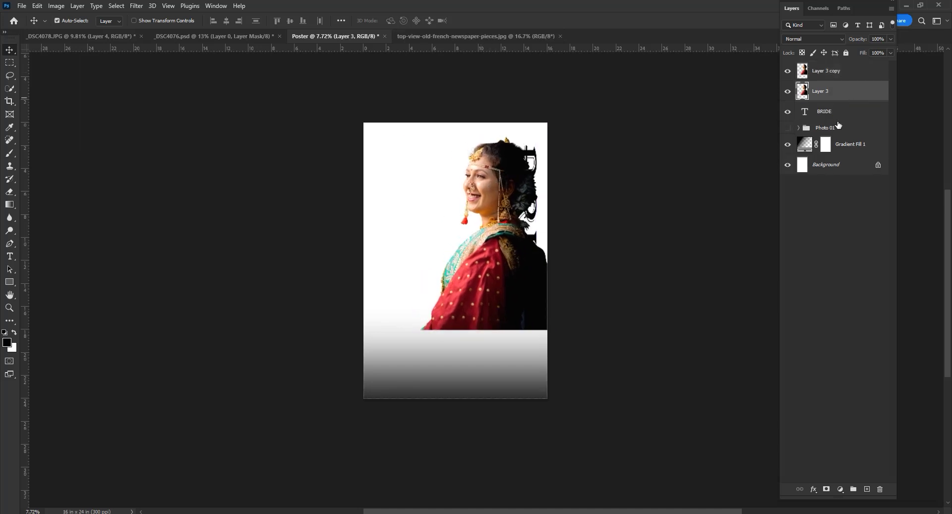
left_click(826, 75)
Give the BRIDE text a white Stroke layer effect
left_click(833, 93)
left_click(813, 489)
left_click(838, 421)
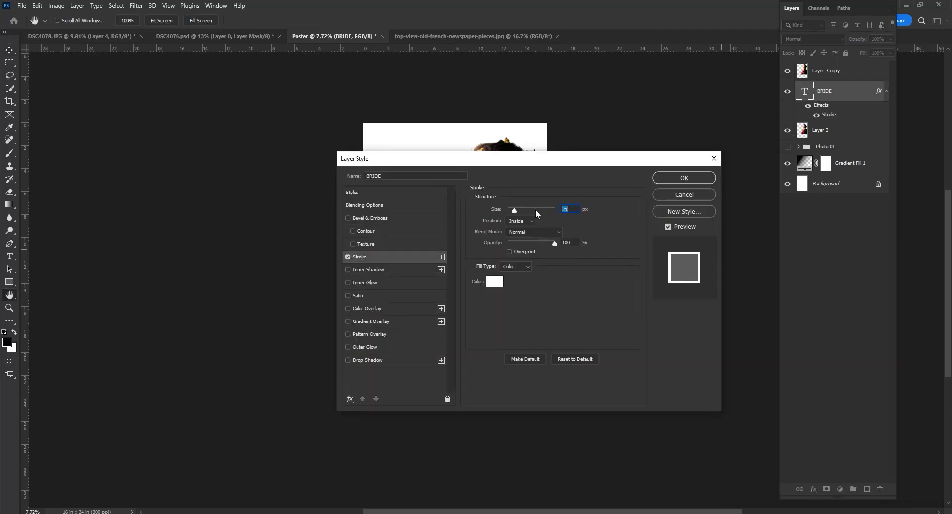
left_click(703, 177)
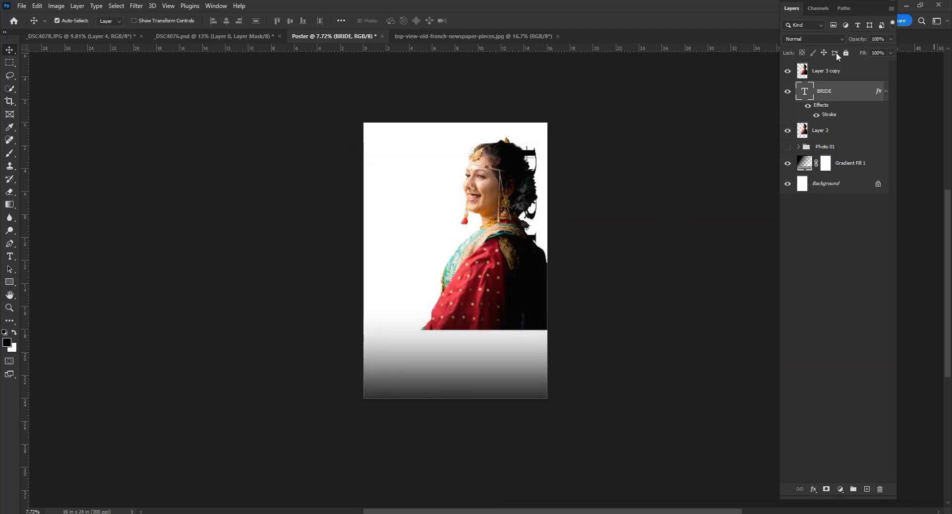
Clip the portrait copy into the BRIDE letters
left_click(833, 71)
scroll(533, 220, "up", 3)
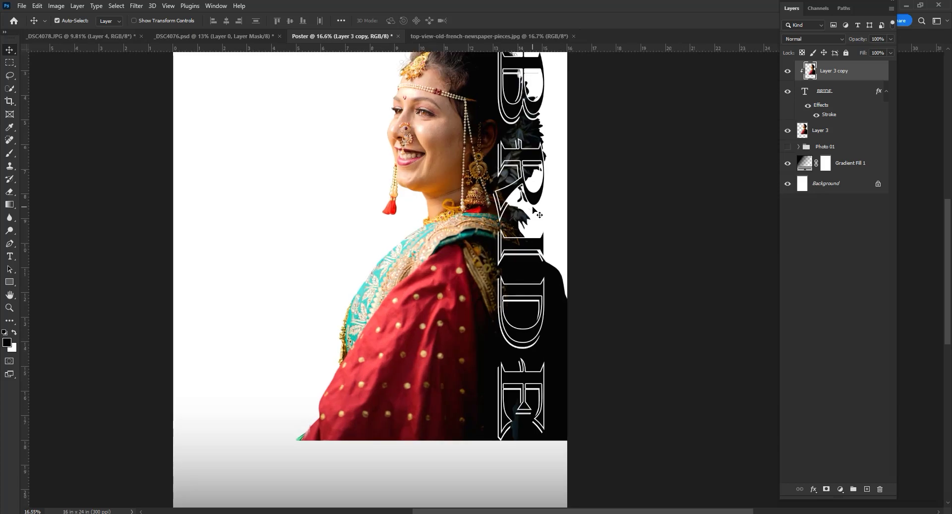
scroll(536, 214, "down", 2)
Add a red Solid Color fill layer clipped to the Layer 3 copy portrait
left_click(840, 489)
left_click(861, 316)
left_click(510, 341)
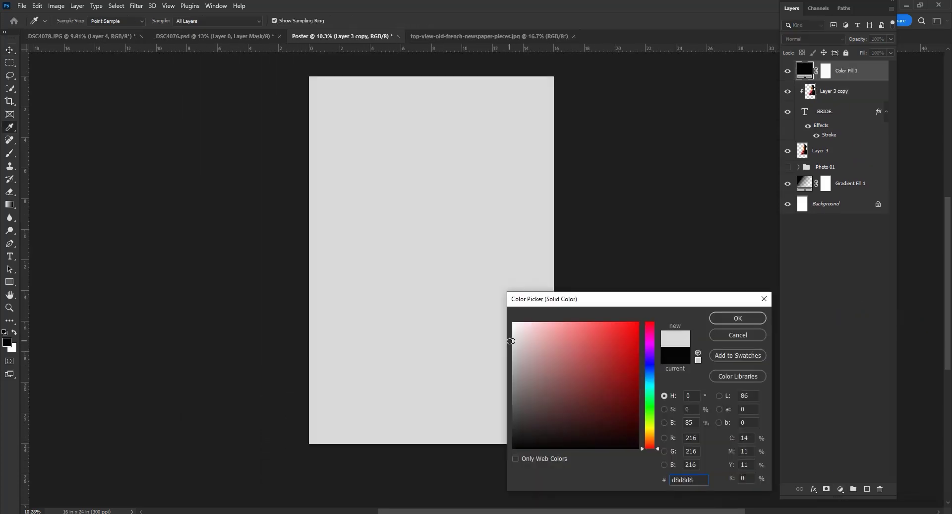
left_click(602, 333)
left_click(738, 318)
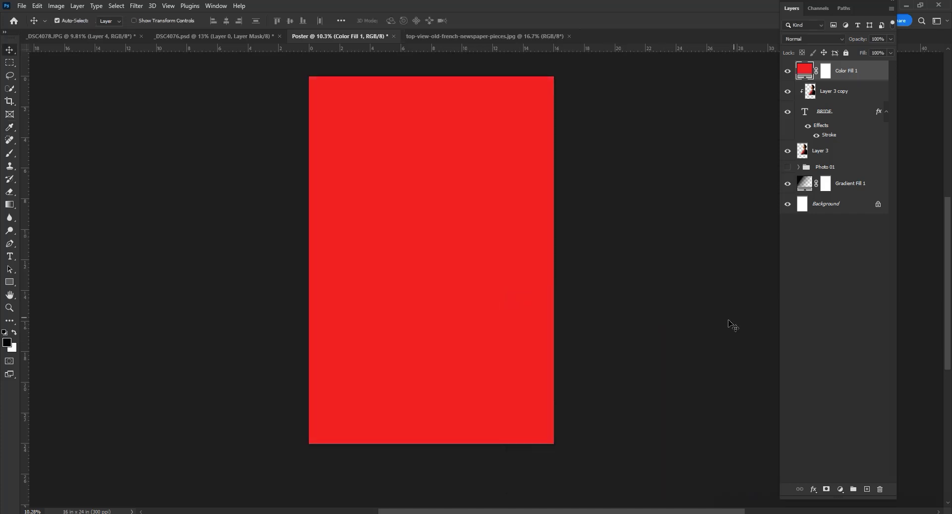
key("v")
left_click(847, 81, "alt")
Adjust the red fill colour and blend it in Multiply mode
double_click(814, 74)
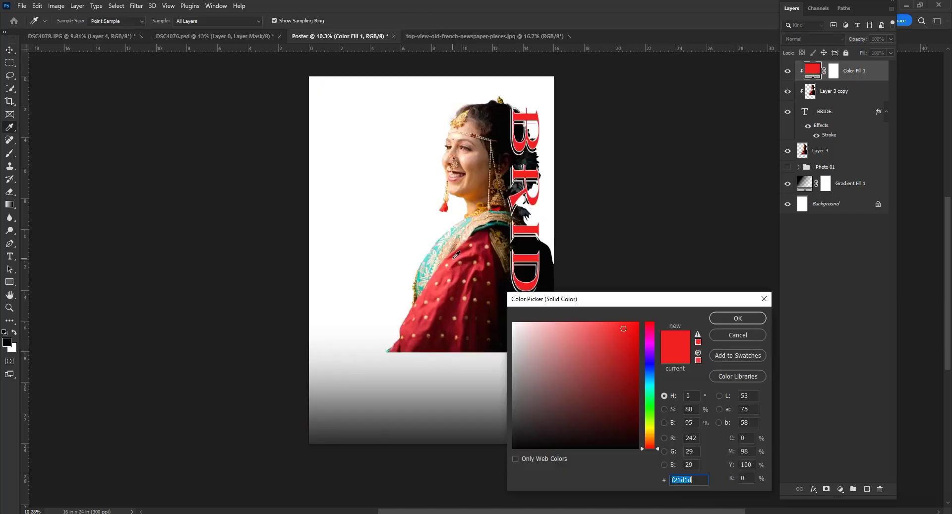
left_click(736, 316)
left_click(814, 38)
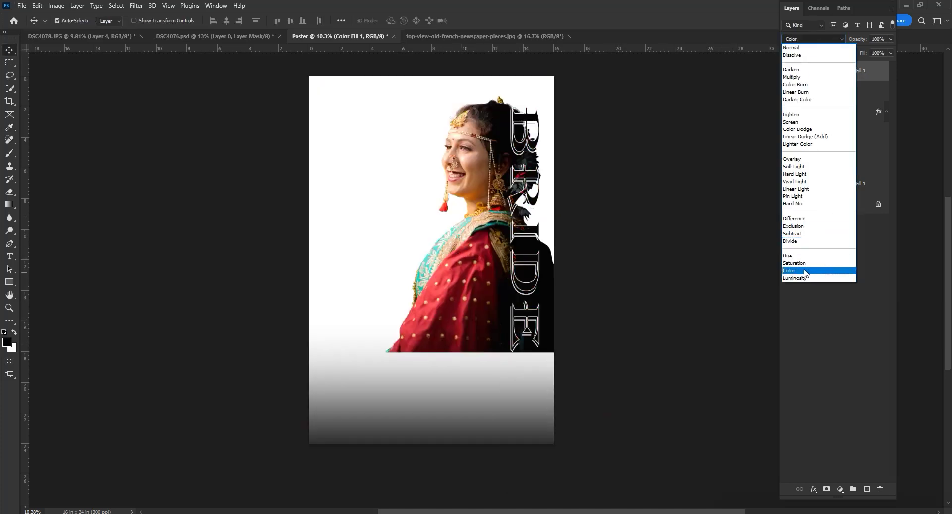
left_click(805, 271)
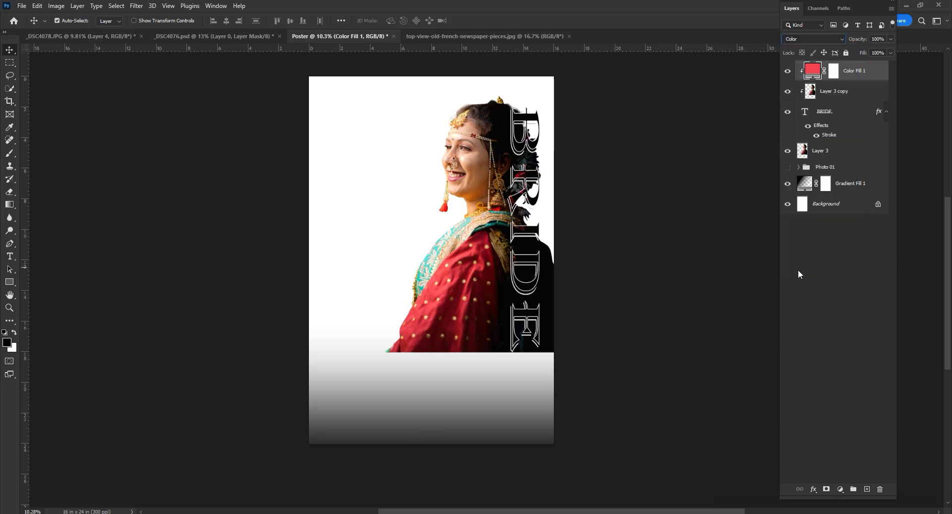
left_click(819, 40)
left_click(809, 68)
Select the portrait copy and the original portrait together for transforming
left_click(838, 97)
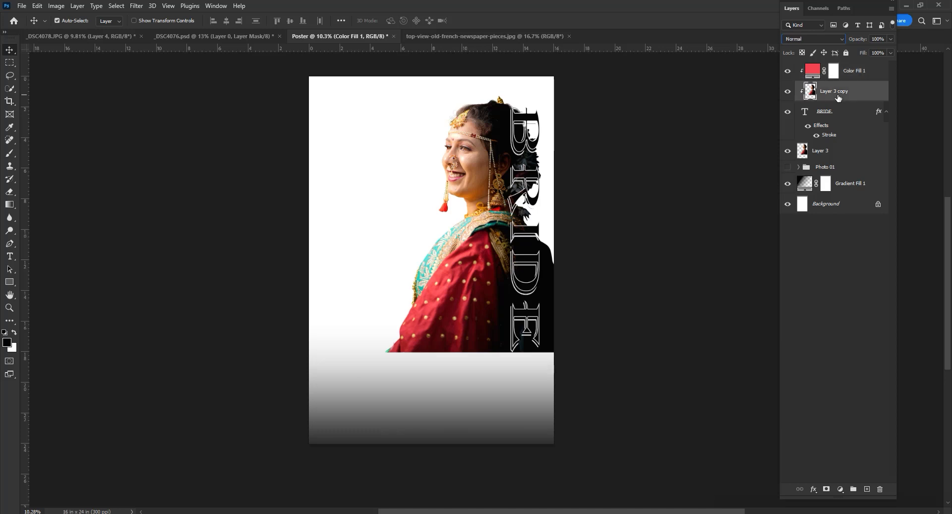
left_click(823, 151, "ctrl")
key("ctrl+t")
Move both portraits right and up and shrink them slightly
left_click_drag(475, 239, 491, 237)
left_click_drag(577, 94, 574, 99)
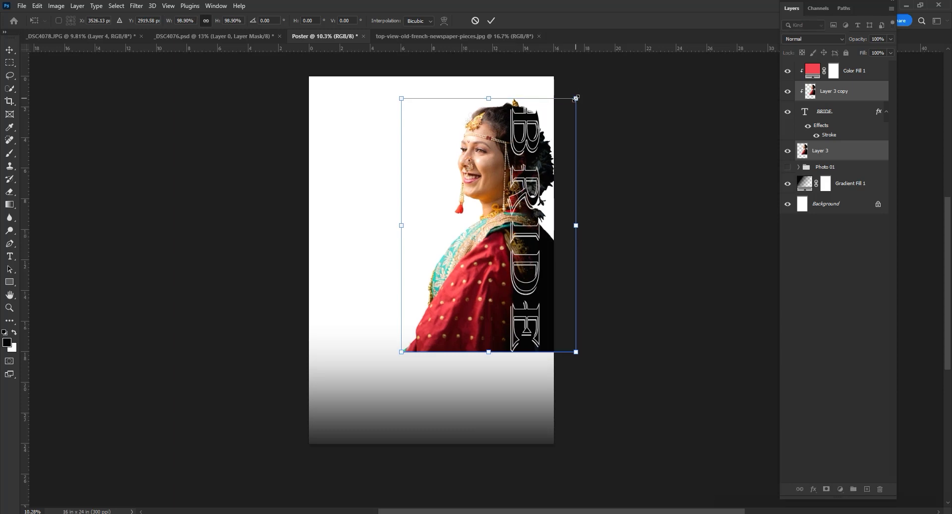
key("Return")
Mask the original portrait, hiding it over the BRIDE letters inside a right-edge strip
left_click(838, 150)
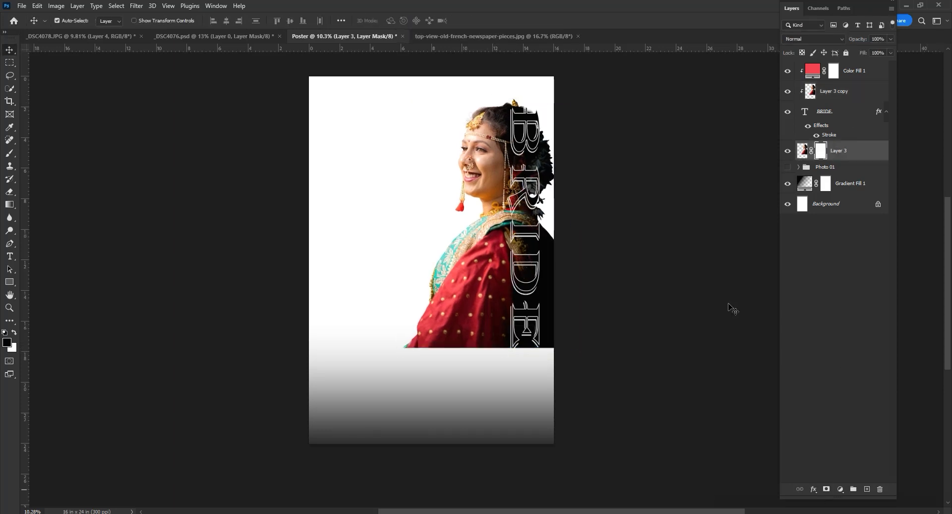
key("b")
left_click(9, 63)
left_click_drag(554, 102, 561, 345)
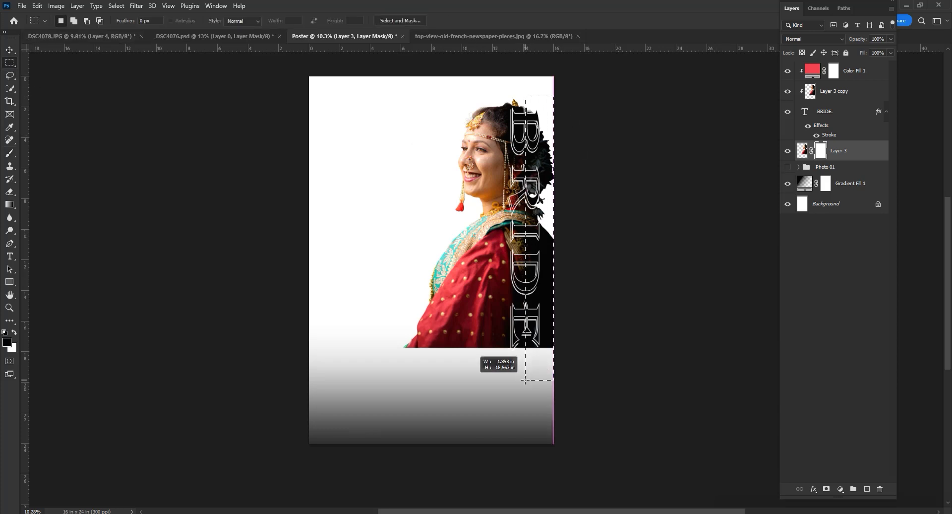
left_click(11, 155)
left_click(73, 21)
key("Return")
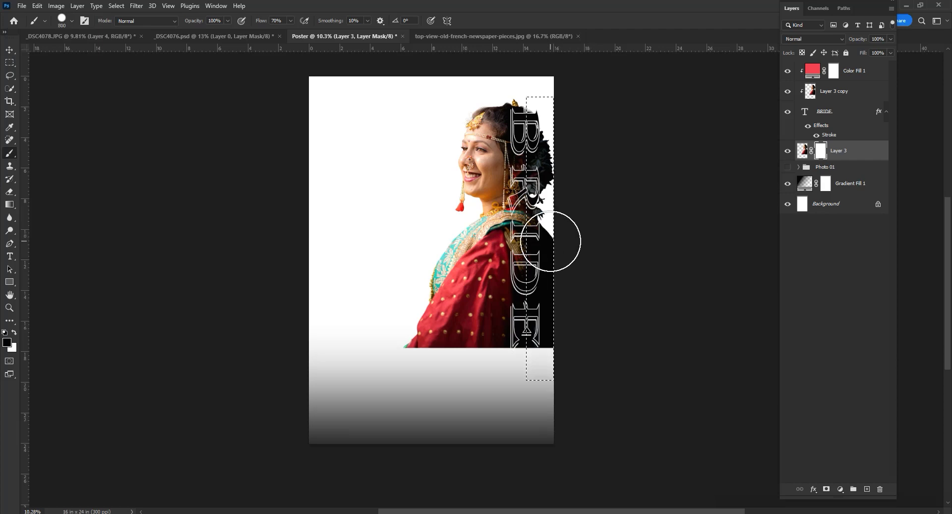
key("bracketright")
key("bracketright")
key("bracketright")
left_click_drag(546, 357, 528, 127)
key("ctrl+d")
Make the brush softer and smaller for finer mask painting
scroll(555, 347, "up", 3)
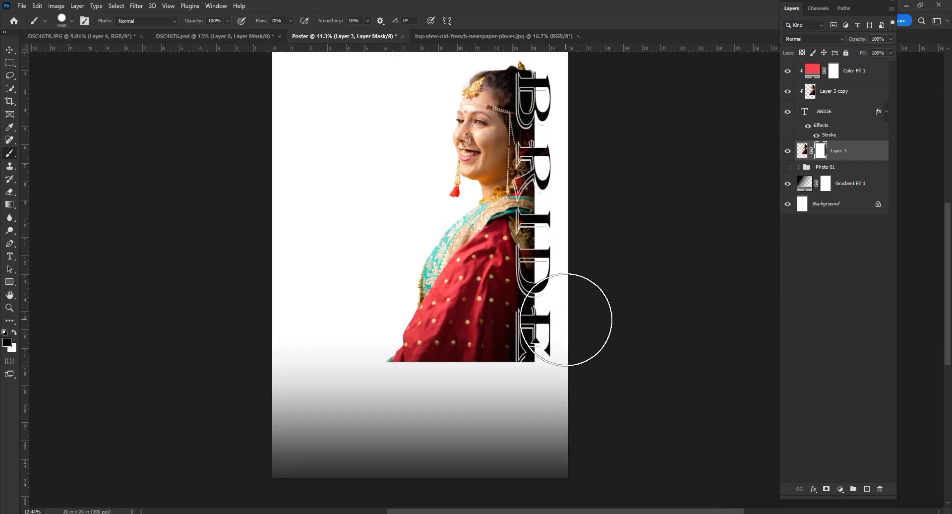
left_click(72, 23)
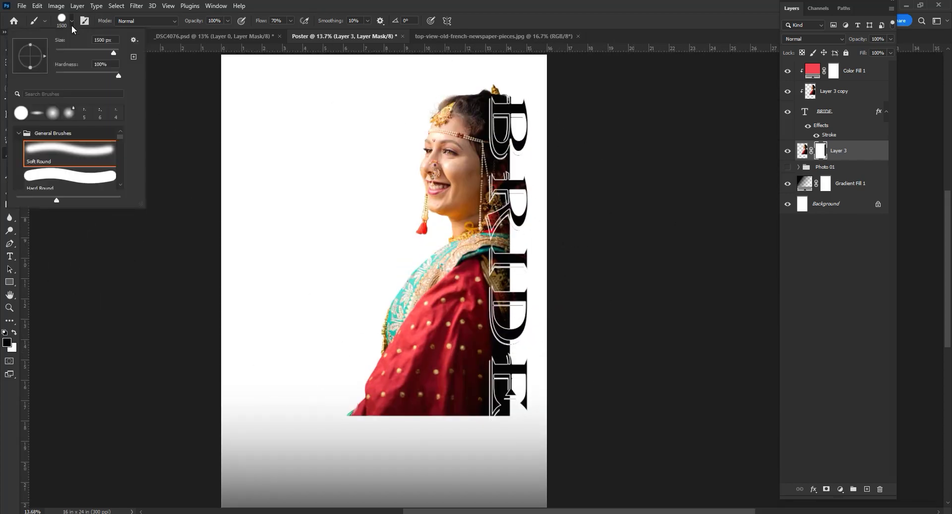
left_click_drag(108, 77, 115, 77)
key("Return")
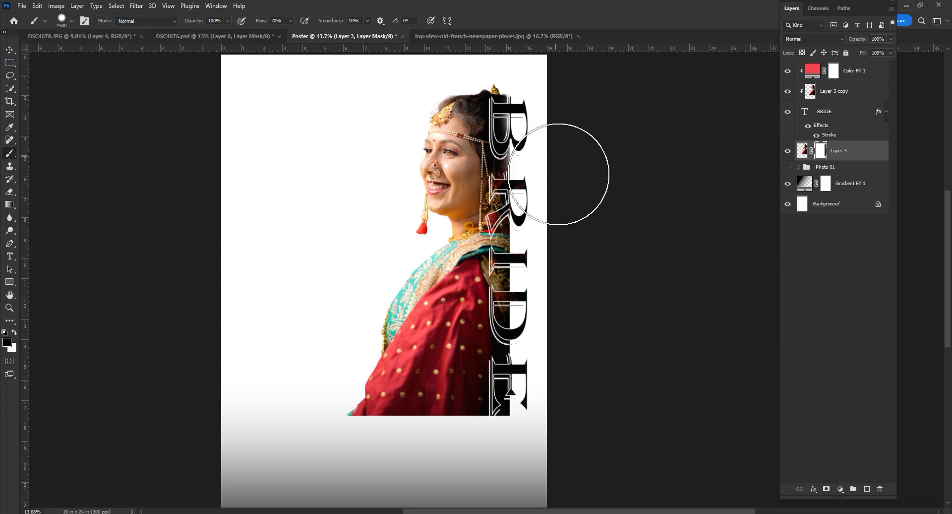
key("bracketleft")
key("bracketleft")
key("bracketleft")
key("bracketleft")
key("bracketleft")
key("bracketleft")
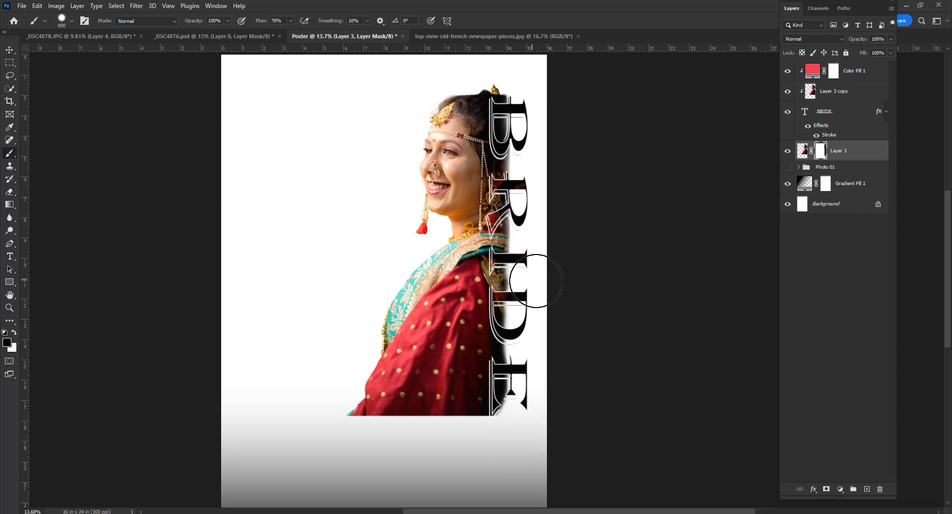
scroll(487, 161, "down", 2)
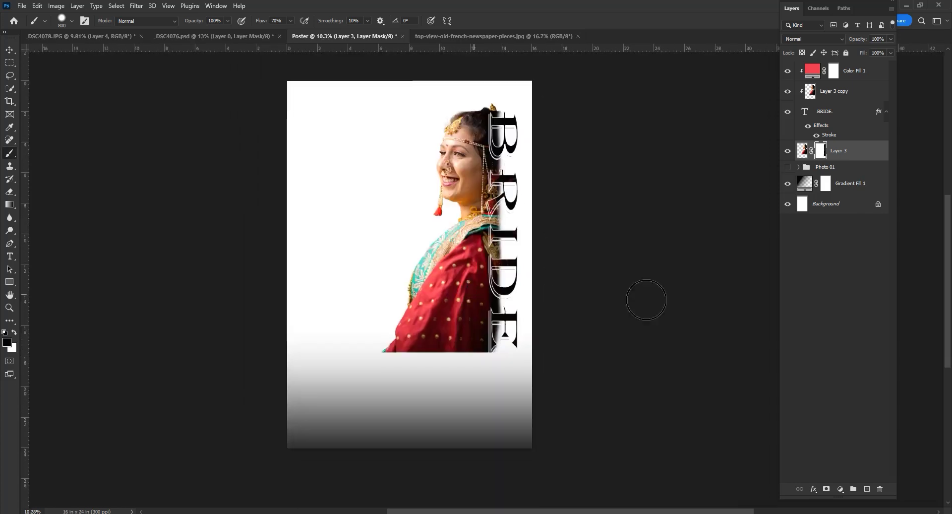
Group the layers from Color Fill 1 down to Layer 3 into one group
left_click(853, 70)
left_click(843, 151, "shift")
key("ctrl+g")
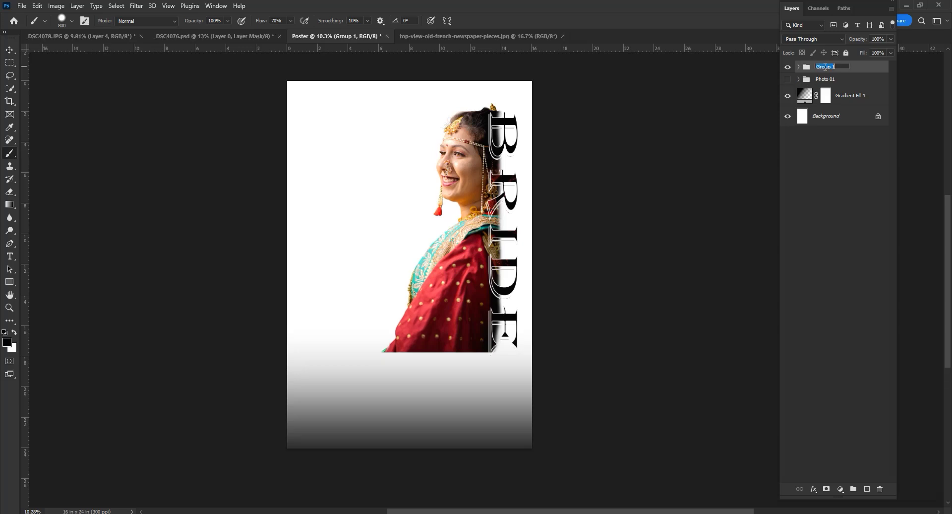
Show Photo 01, move the bride group below it, and bring Layer 2 into the poster
left_click(788, 79)
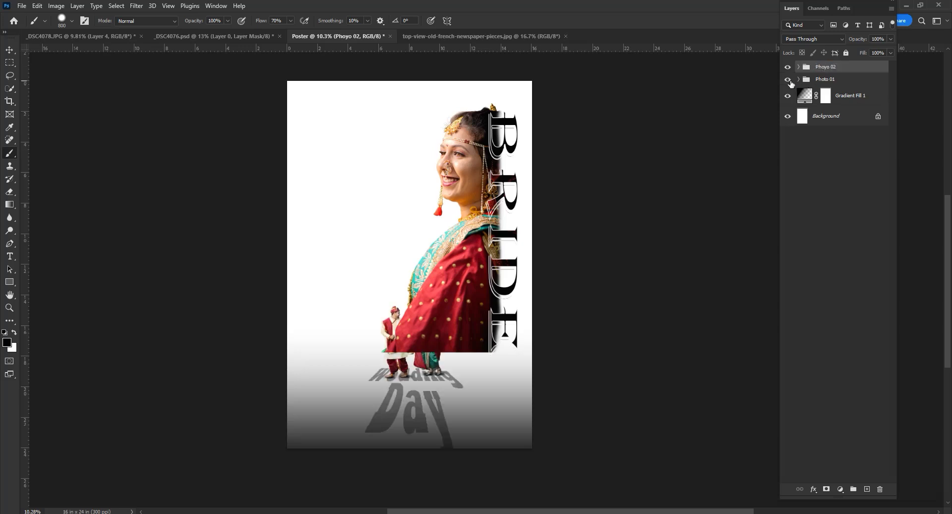
left_click_drag(851, 72, 851, 91)
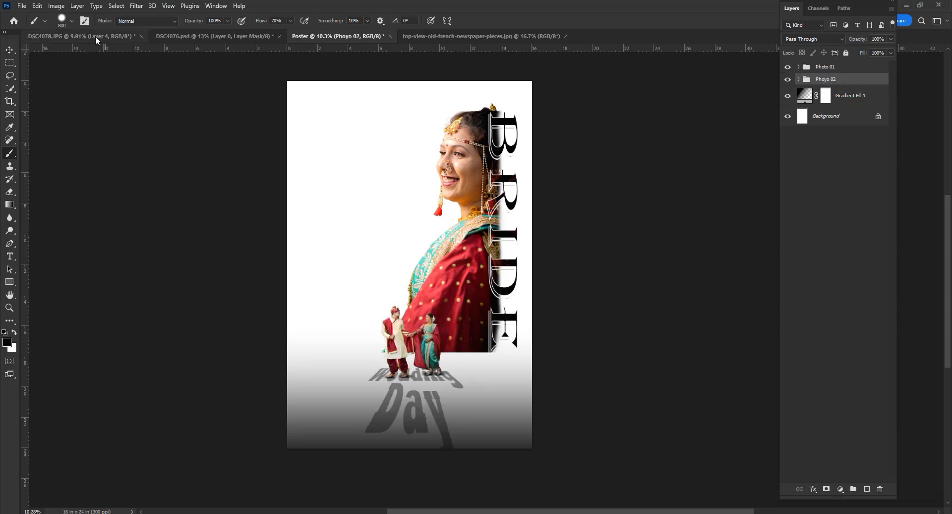
left_click(96, 43)
left_click(788, 92, "alt")
key("v")
mouse_move(838, 91)
left_mouse_down()
mouse_move(319, 53)
mouse_move(395, 267)
left_mouse_up()
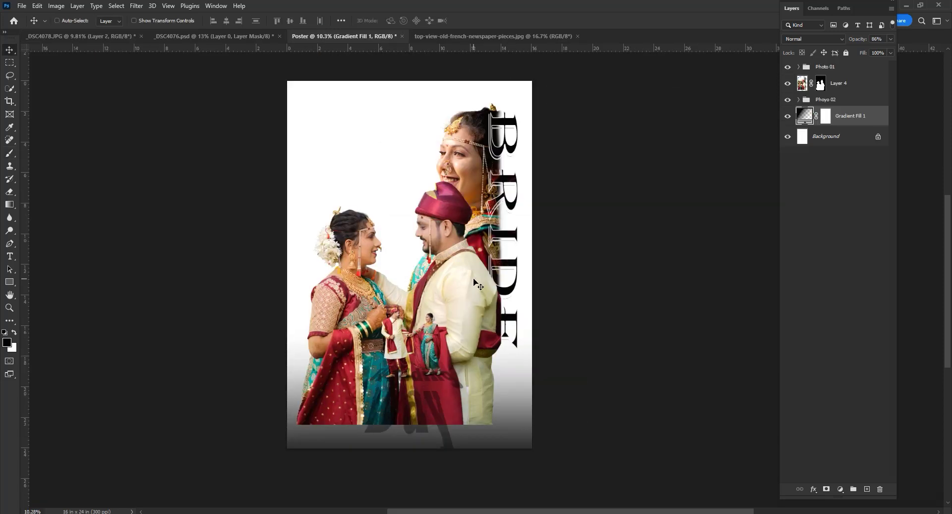
left_click(846, 88)
Scale the couple photo to about half size and nudge it up and left
key("ctrl+t")
left_click_drag(503, 114, 464, 208)
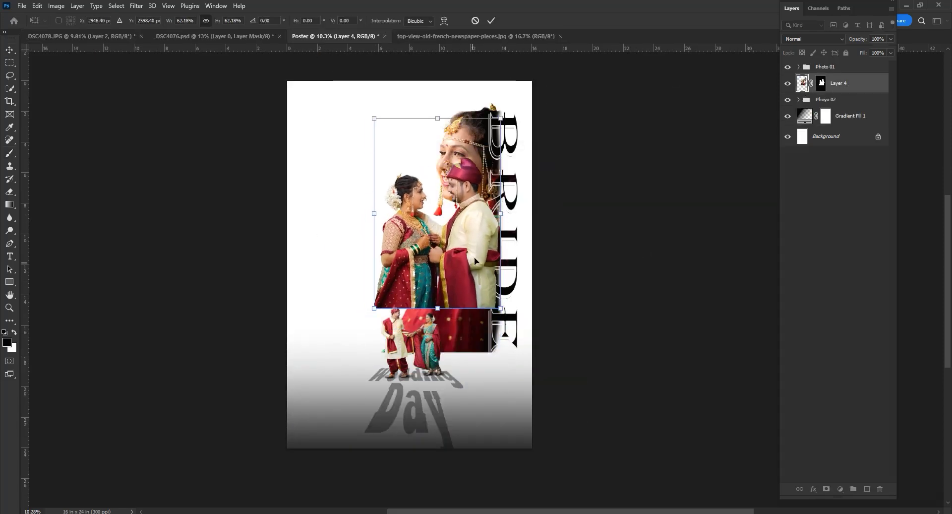
left_click_drag(465, 209, 476, 191)
left_click_drag(455, 260, 453, 255)
key("Return")
Disable and then delete the couple photo's existing mask
scroll(437, 322, "up", 3)
right_click(822, 87)
left_click(857, 90)
right_click(822, 87)
left_click(856, 104)
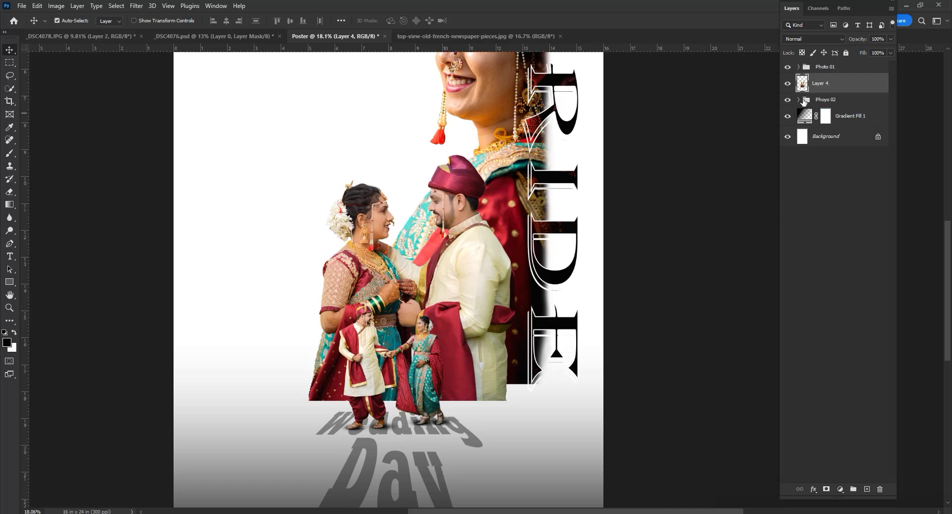
Fade the couple photo's bottom edge and sari corner with a soft brush
key("b")
left_click_drag(282, 399, 310, 415)
left_click(72, 21)
left_click_drag(124, 63, 30, 63)
mouse_move(282, 394)
left_mouse_down()
mouse_move(457, 457)
mouse_move(510, 425)
left_mouse_up()
key("bracketright")
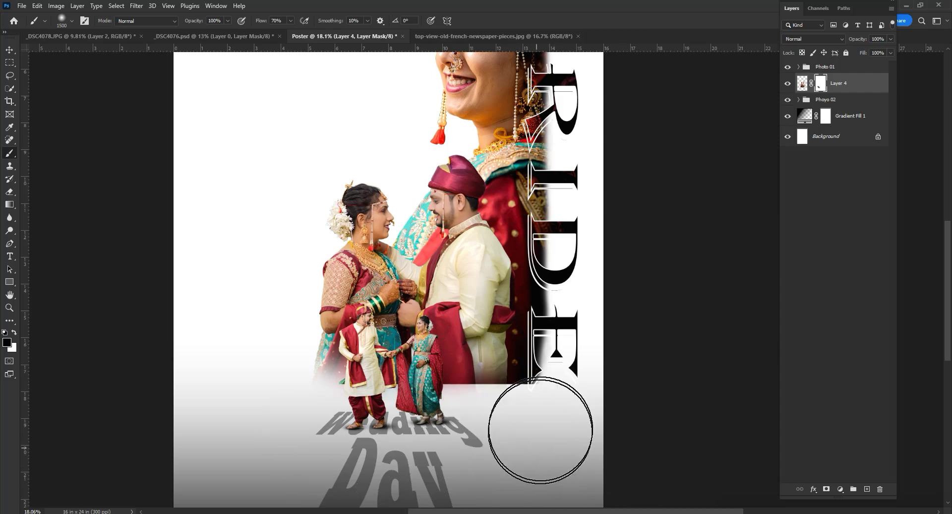
left_click_drag(223, 414, 301, 429)
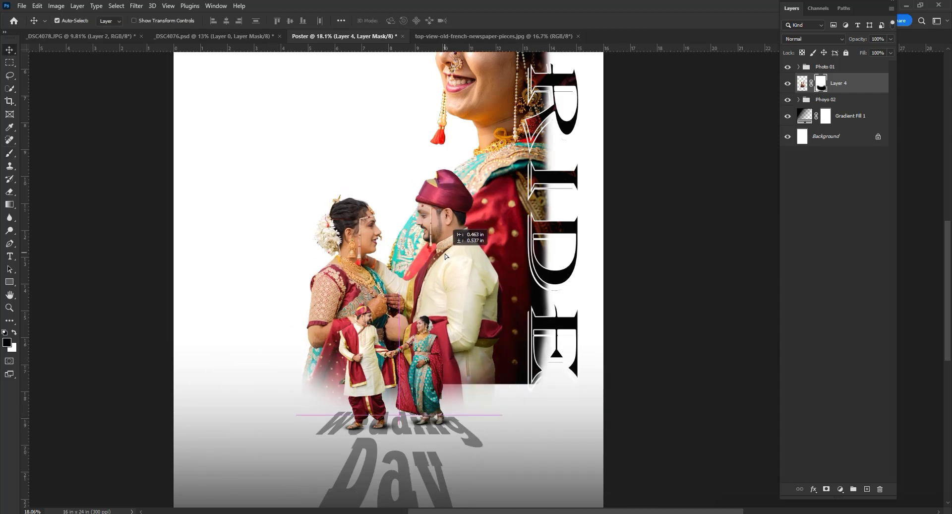
scroll(445, 254, "down", 5)
scroll(444, 254, "up", 1)
Select the bride group and commit a transform on it
left_click(826, 100)
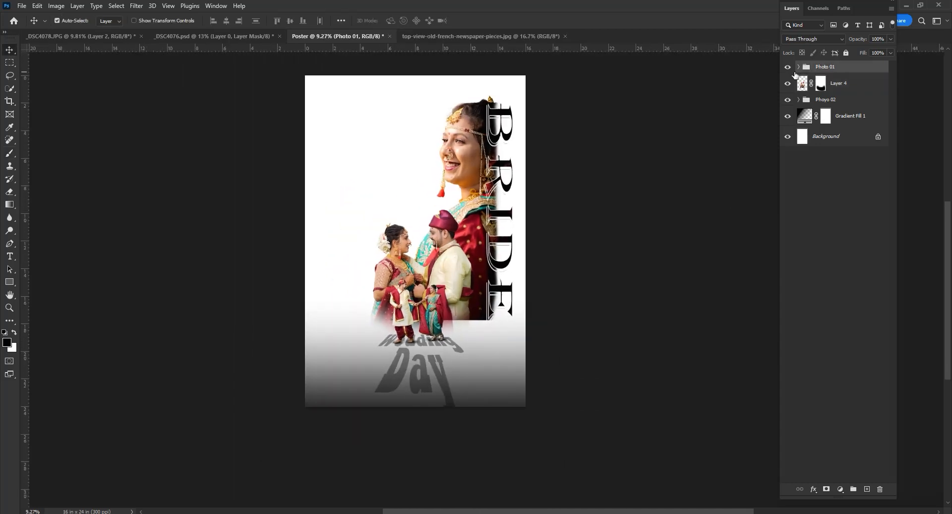
key("ctrl+t")
key("Return")
scroll(403, 348, "up", 1)
scroll(404, 315, "down", 1)
scroll(405, 315, "down", 1)
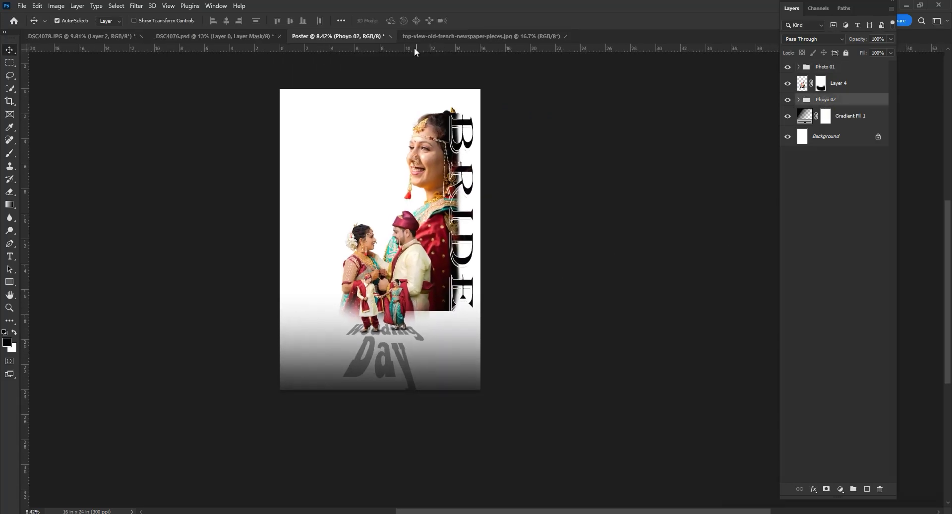
Paste the newspaper texture above Background, rotated a quarter turn to fill the poster
left_click(414, 36)
left_click(308, 36)
left_click(829, 137)
key("ctrl+v")
key("ctrl+t")
left_click_drag(572, 156, 365, 115)
mouse_move(367, 150)
left_mouse_down()
mouse_move(300, 150)
mouse_move(306, 141)
left_mouse_up()
key("Return")
Set the newspaper layer to Luminosity blend at a faint, low opacity
left_click(833, 39)
left_click(795, 152)
key("0")
key("2")
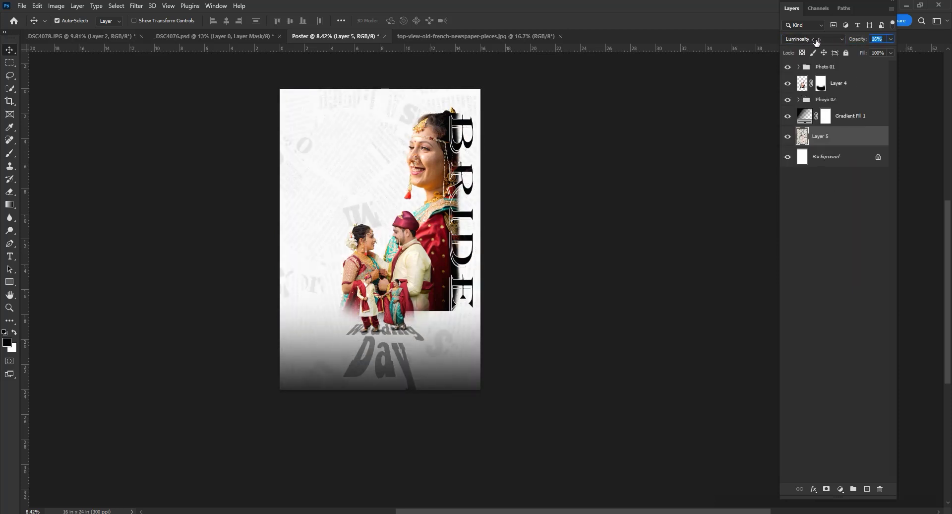
Paint the newspaper's mask black around the couple and the bride's face
key("b")
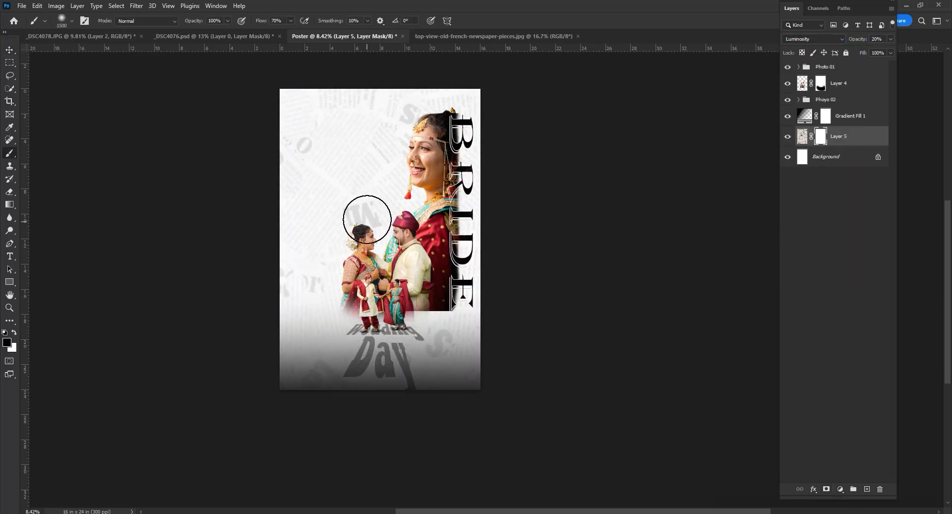
key("]")
key("]")
key("]")
mouse_move(388, 203)
left_mouse_down()
mouse_move(372, 184)
mouse_move(394, 244)
mouse_move(393, 207)
left_mouse_up()
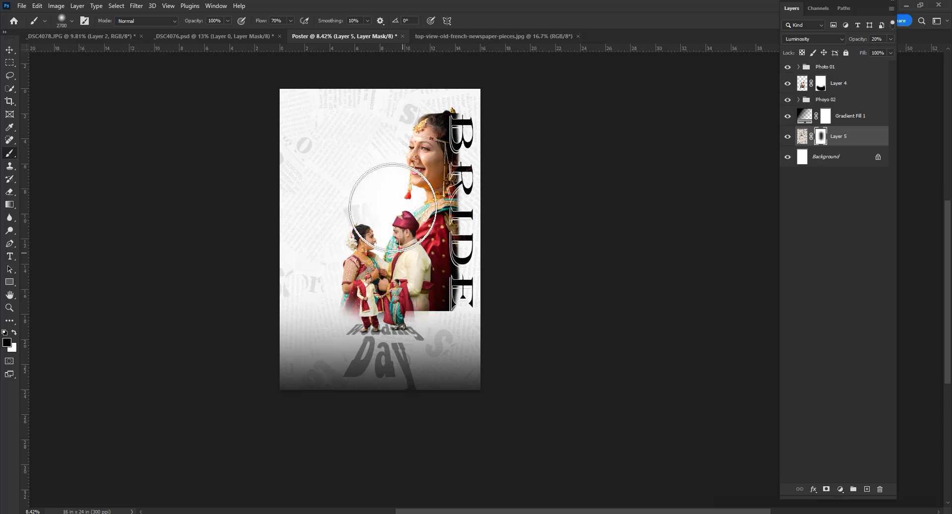
key("]")
key("]")
key("]")
mouse_move(386, 173)
left_mouse_down()
mouse_move(380, 338)
mouse_move(383, 308)
left_mouse_up()
key("[")
key("[")
key("[")
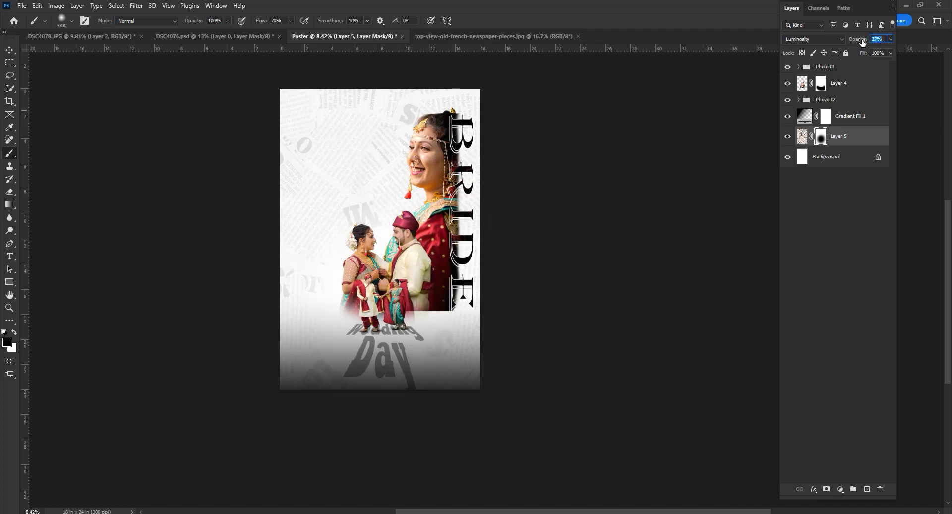
scroll(382, 214, "up", 2)
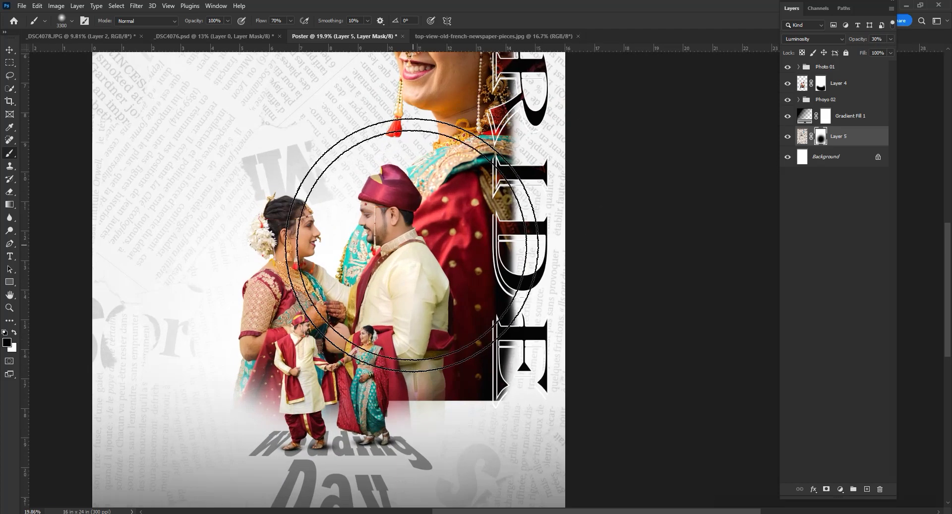
scroll(382, 213, "down", 2)
left_click(826, 100)
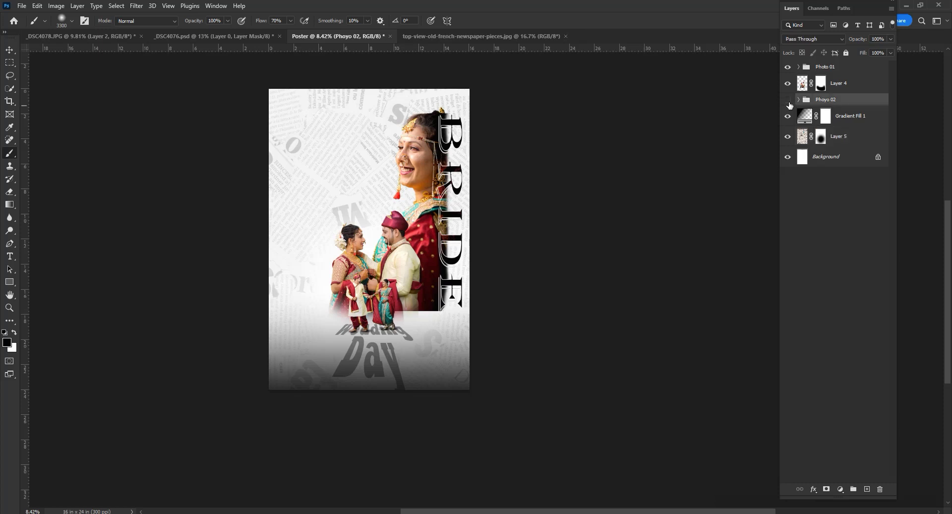
Nudge both photo groups, then move the small couple and Wedding Day text lower
left_click(825, 67, "ctrl")
key("ctrl+t")
left_click_drag(384, 311, 386, 313)
key("Return")
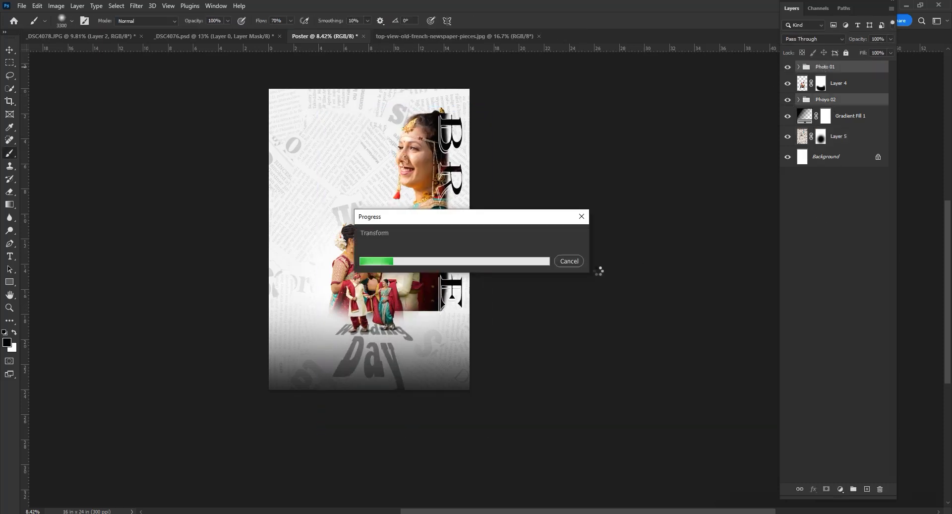
left_click(818, 67)
key("ctrl+t")
left_click_drag(382, 302, 380, 309)
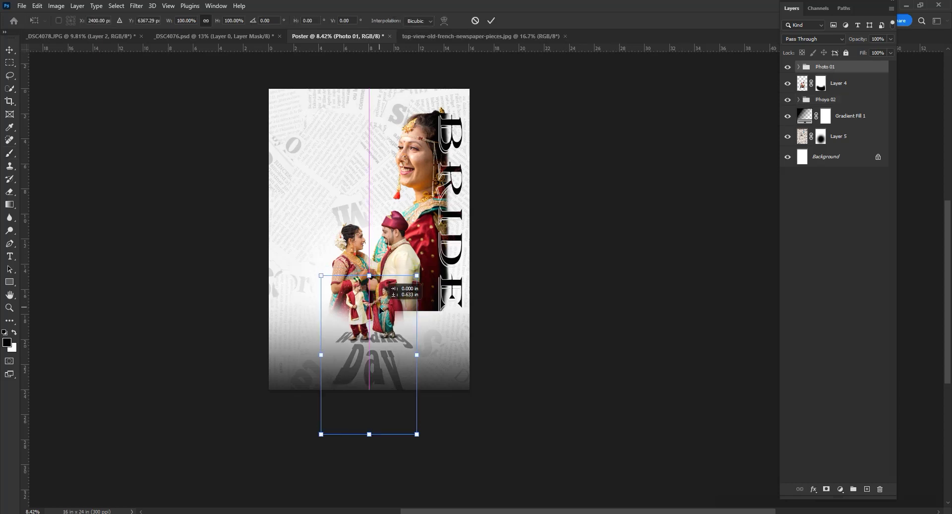
Open the 20.png glow image and paste it into the poster
key("Return")
left_click(22, 6)
left_click(30, 28)
left_click(513, 325)
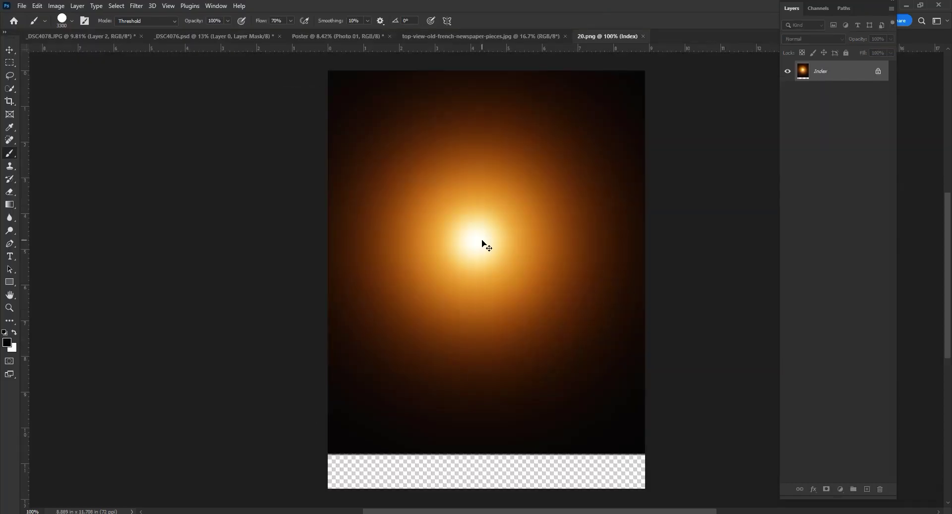
left_click(312, 36)
key("ctrl+v")
Scale the glow over the couple, place it below Photo 01, and blend in Screen mode
key("ctrl+t")
left_click_drag(383, 258, 429, 377)
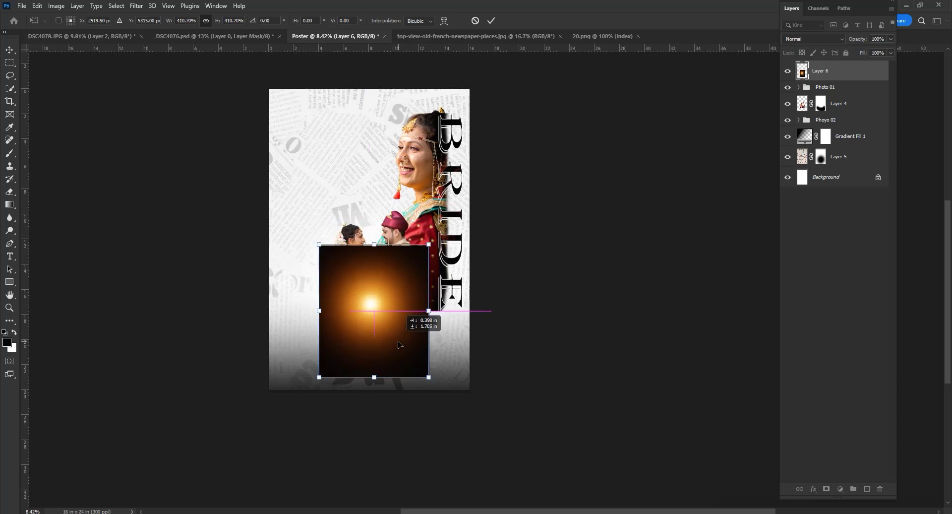
key("Return")
left_click_drag(854, 69, 854, 94)
scroll(370, 238, "up", 2)
key("ctrl+t")
left_click_drag(431, 318, 465, 320)
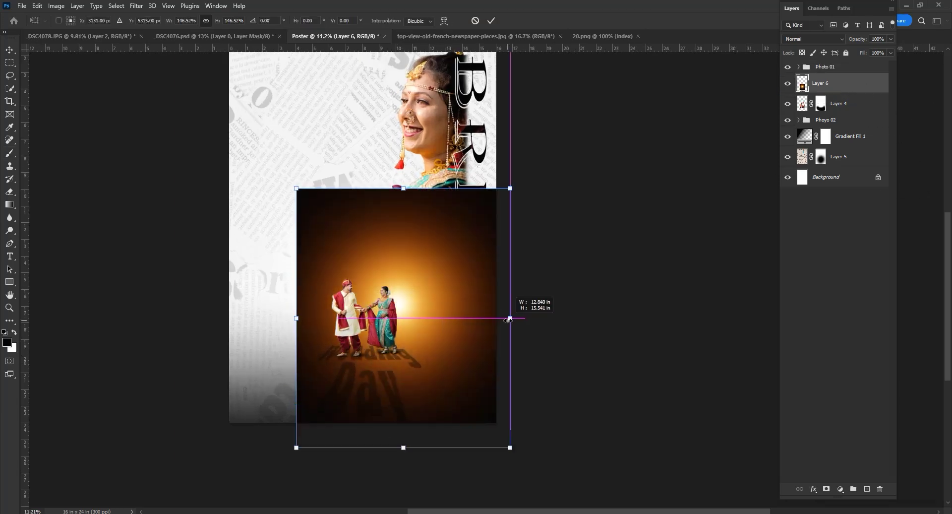
left_click(813, 38)
left_click(813, 121)
mouse_move(465, 319)
left_mouse_down()
mouse_move(415, 324)
mouse_move(463, 347)
left_mouse_up()
key("Return")
Mask the glow layer and brush away its hard edges
key("b")
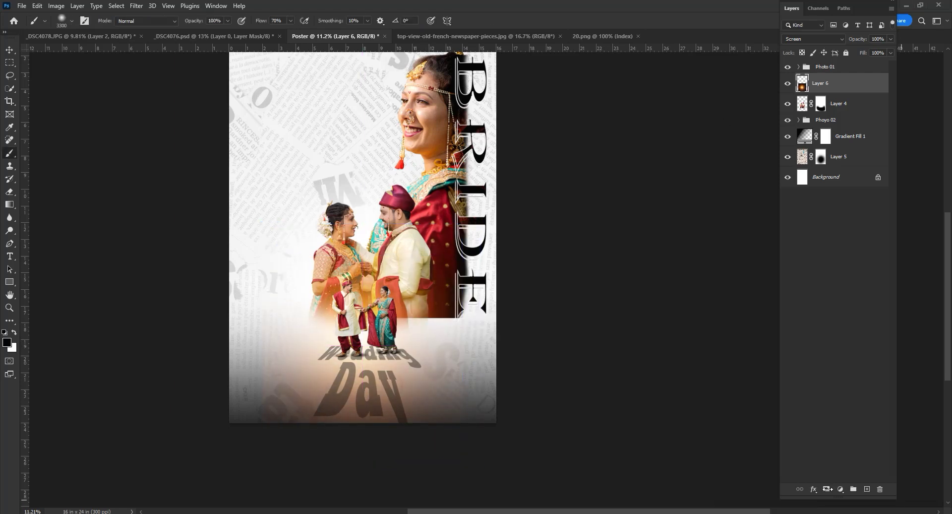
left_click(827, 488)
key("bracketleft")
key("bracketleft")
key("bracketleft")
mouse_move(293, 456)
left_mouse_down()
mouse_move(254, 272)
mouse_move(484, 347)
left_mouse_up()
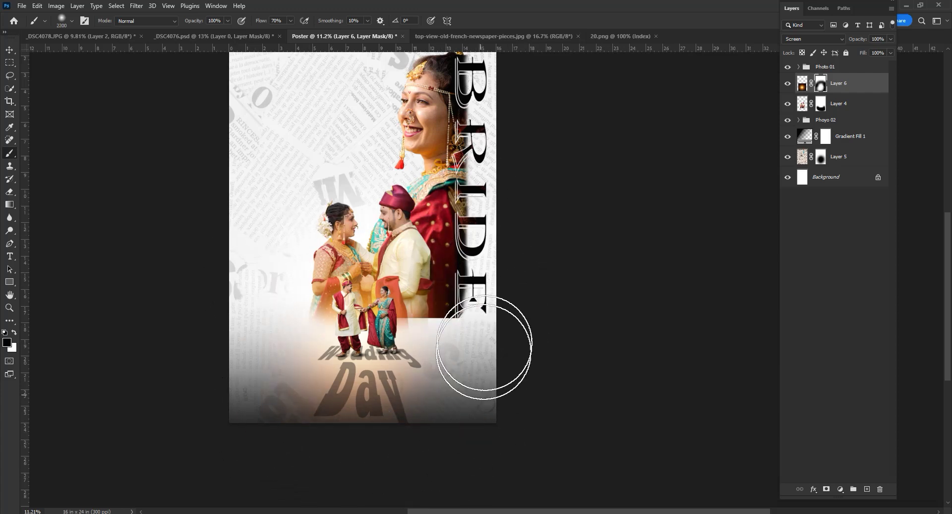
scroll(377, 286, "up", 3)
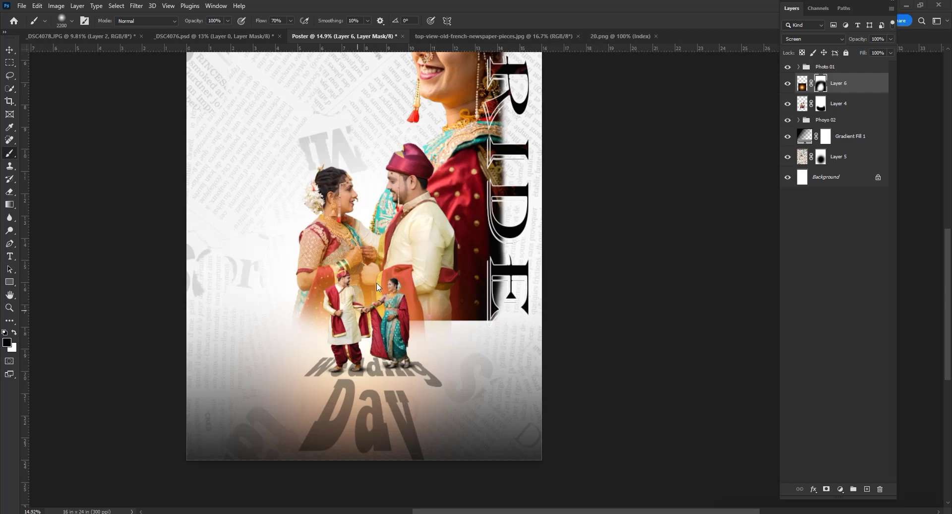
scroll(377, 287, "down", 2)
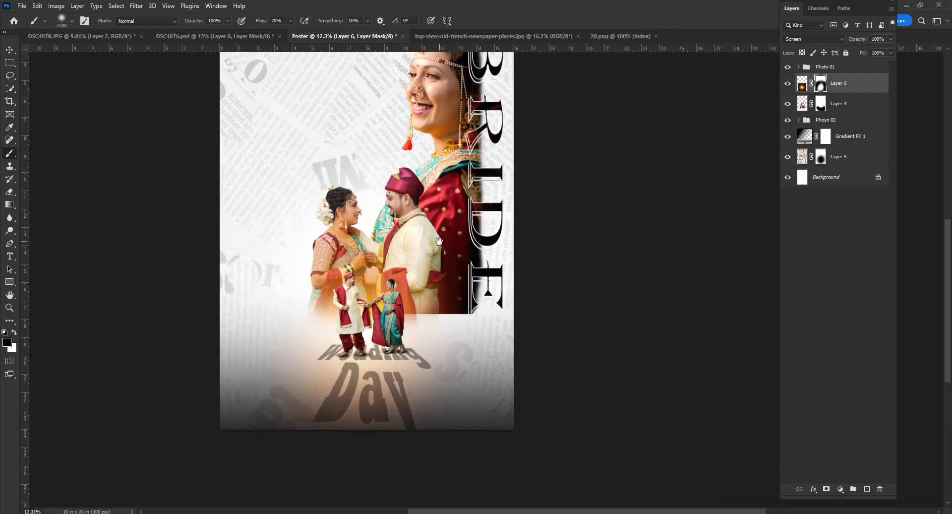
scroll(404, 191, "down", 2)
left_click(802, 70)
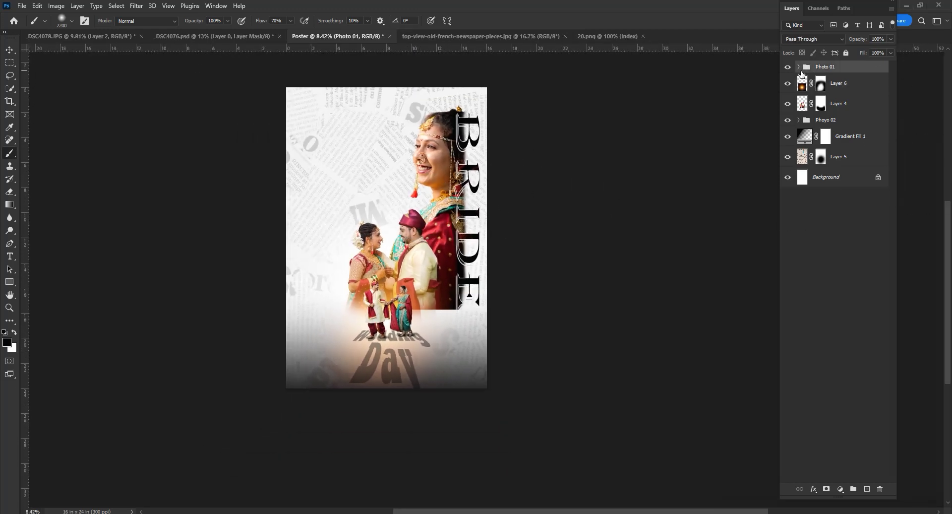
key("ctrl+shift+alt+e")
Add a NightFromDay Color Lookup layer in Soft Light at 30% opacity, then stamp visible layers
left_click(840, 489)
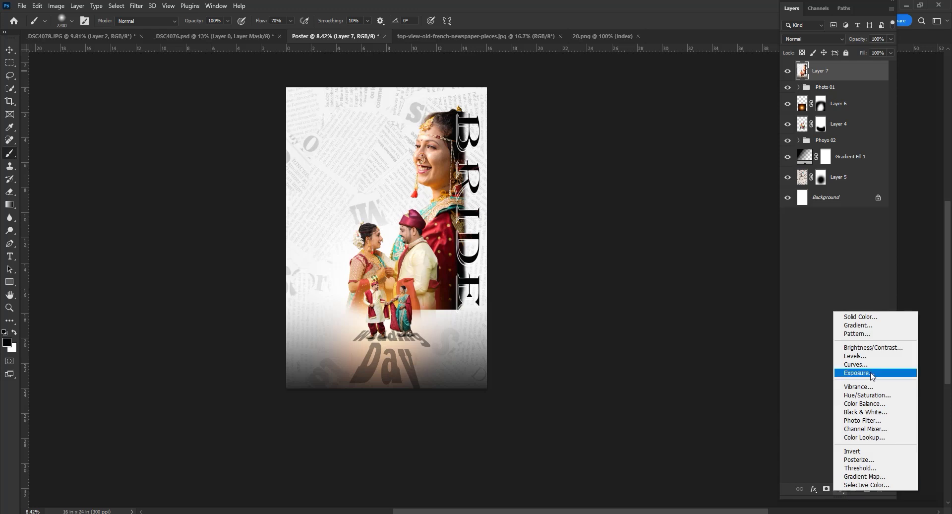
left_click(883, 437)
left_click(672, 198)
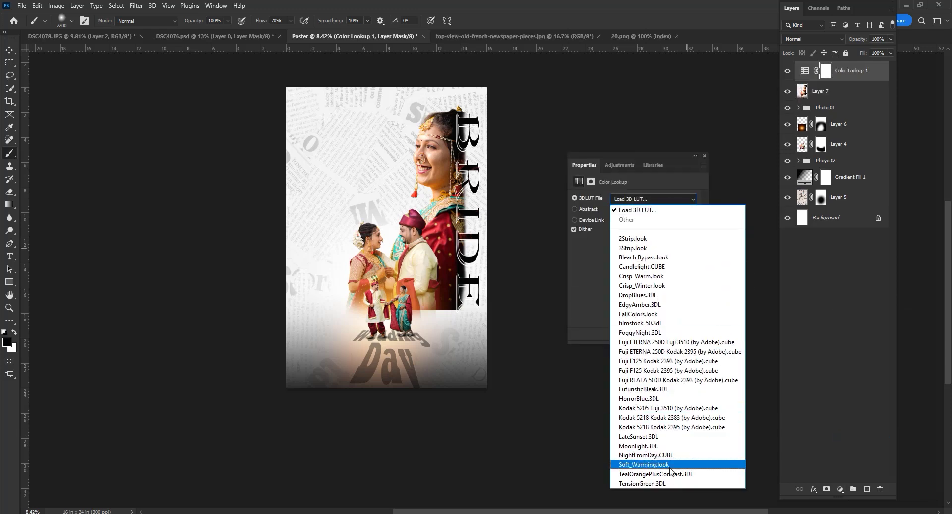
left_click(646, 455)
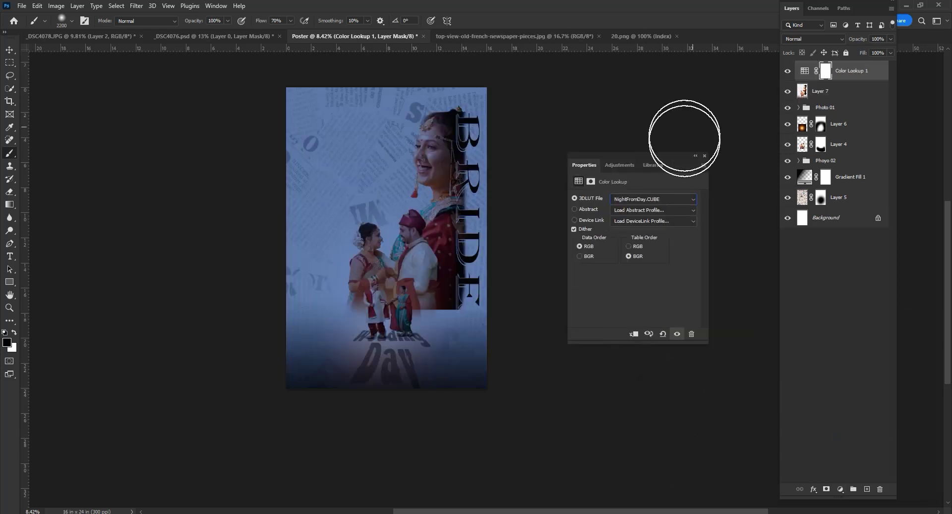
left_click(823, 39)
left_click(804, 166)
left_click_drag(858, 39, 841, 41)
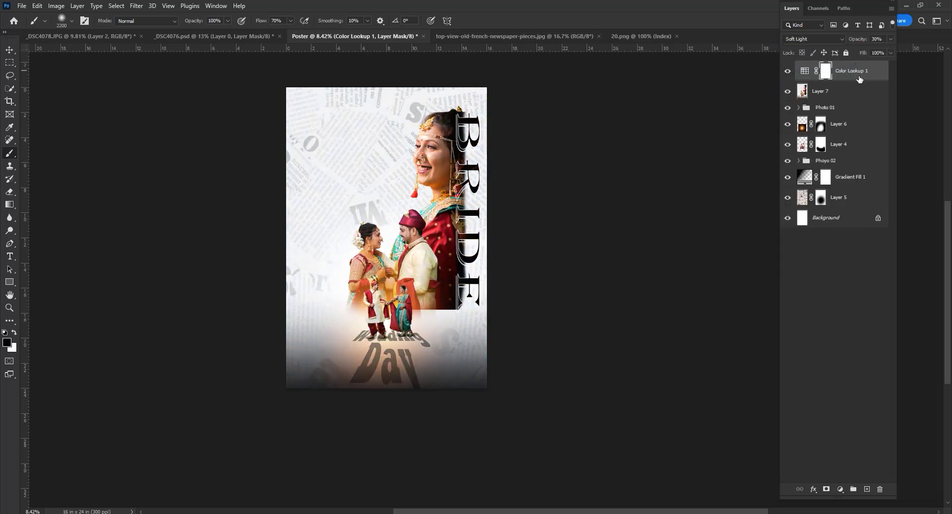
key("ctrl+shift+alt+e")
left_click(136, 5)
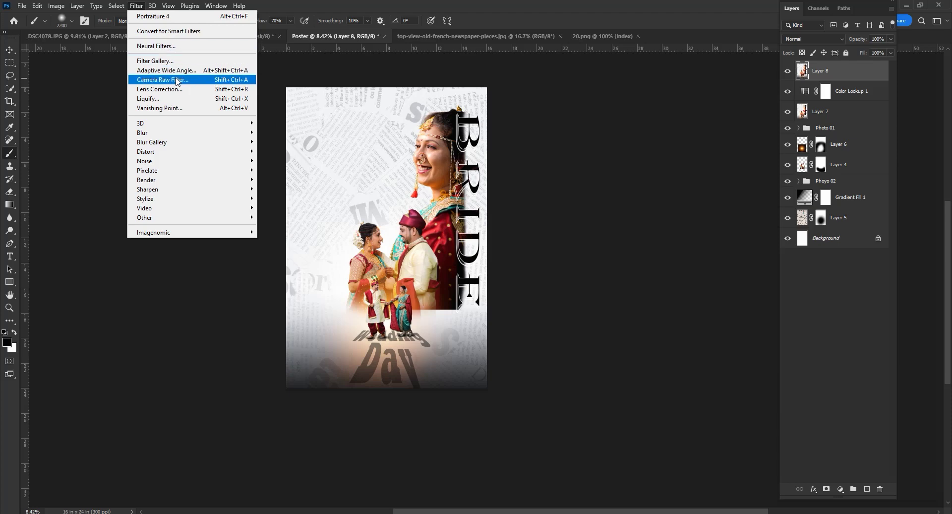
In Camera Raw on the stamped layer, try the Seasons: Autumn TM09 preset at reduced strength
left_click(177, 82)
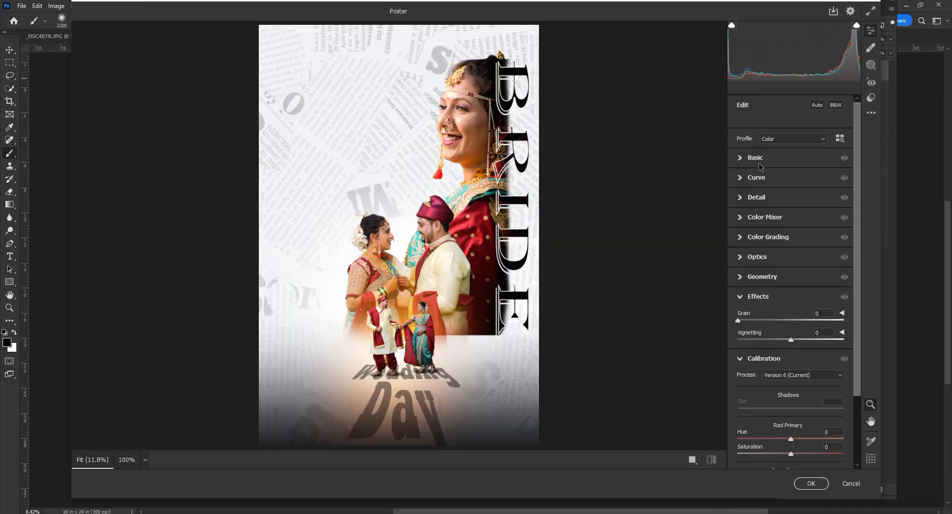
left_click(755, 158)
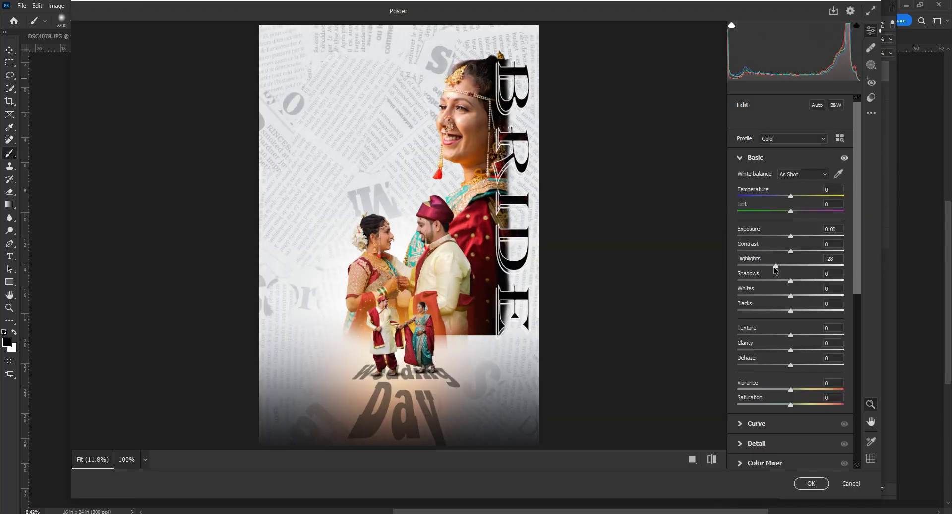
left_click(740, 157)
left_click(872, 98)
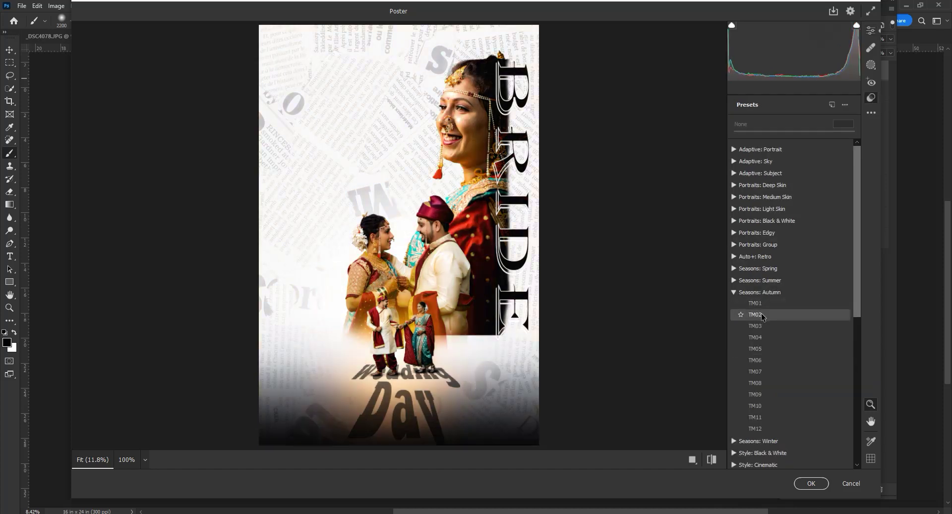
left_click(766, 395)
left_click_drag(794, 132, 752, 131)
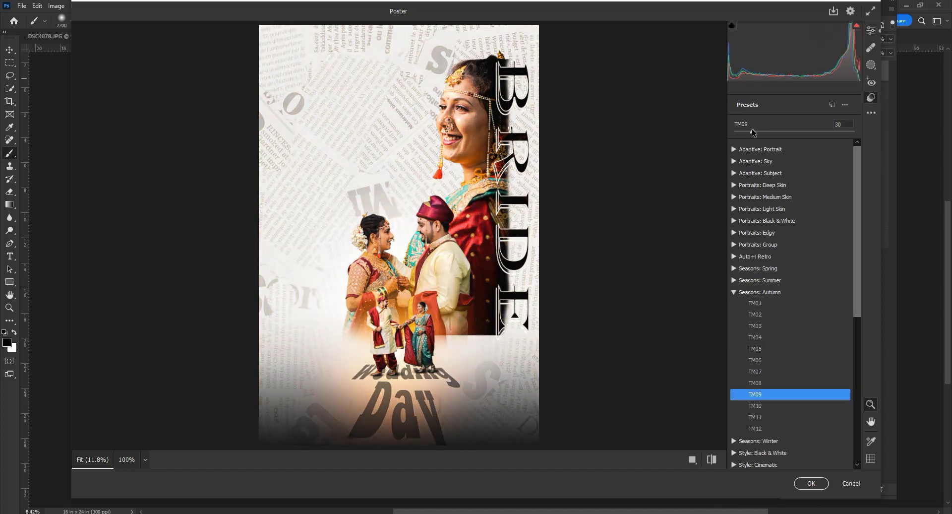
left_click(735, 293)
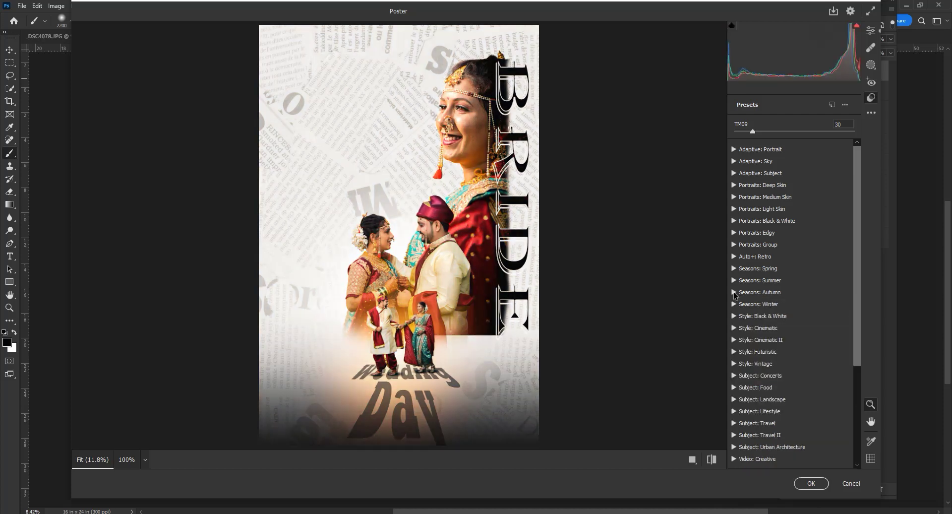
Settle on the Summer SM01 preset at lowered amount, compare before/after, and apply the grade
left_click(756, 292)
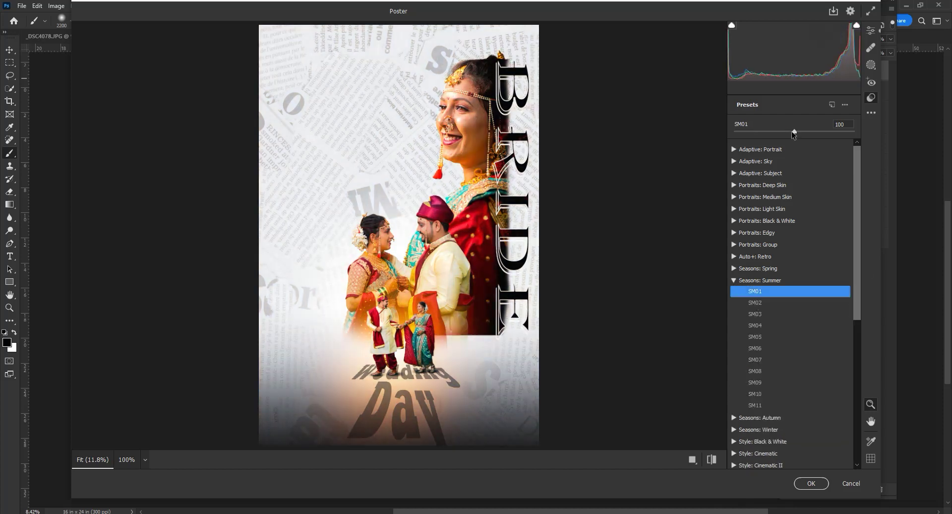
left_click_drag(823, 139, 770, 135)
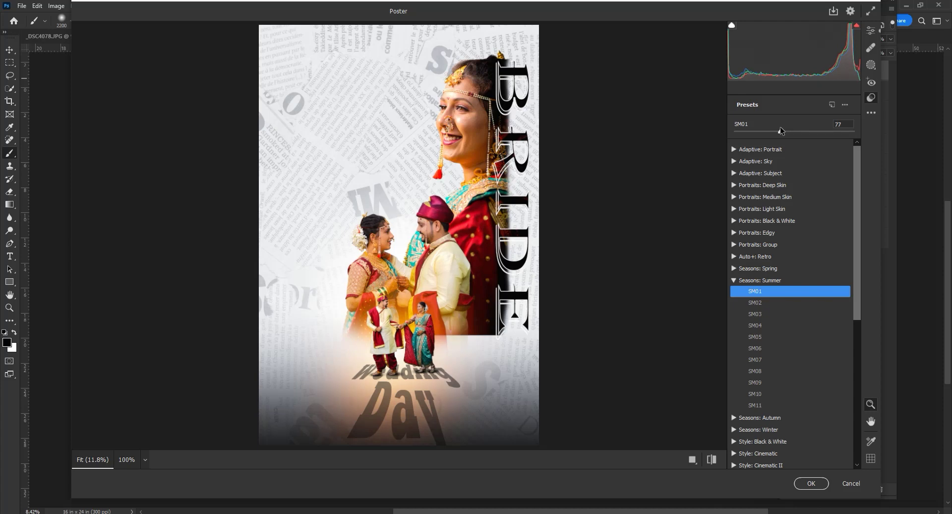
left_click(759, 371)
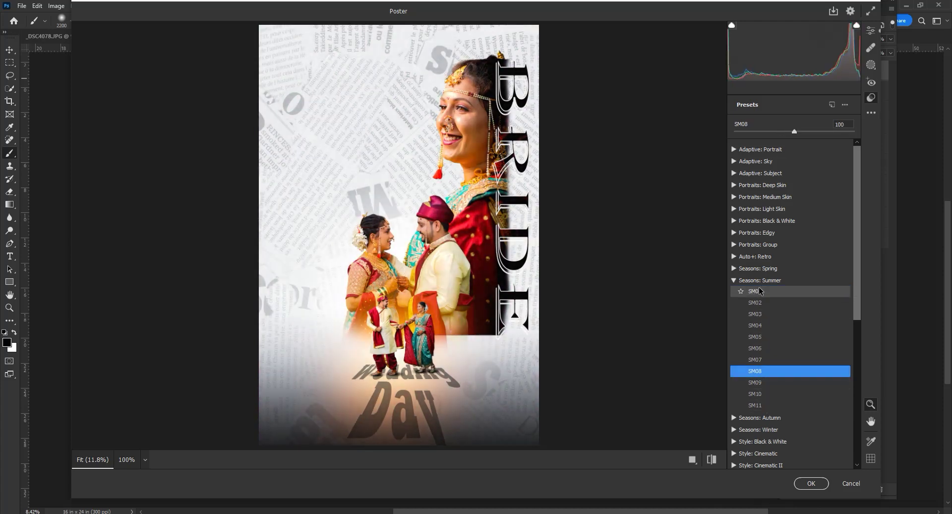
left_click(759, 291)
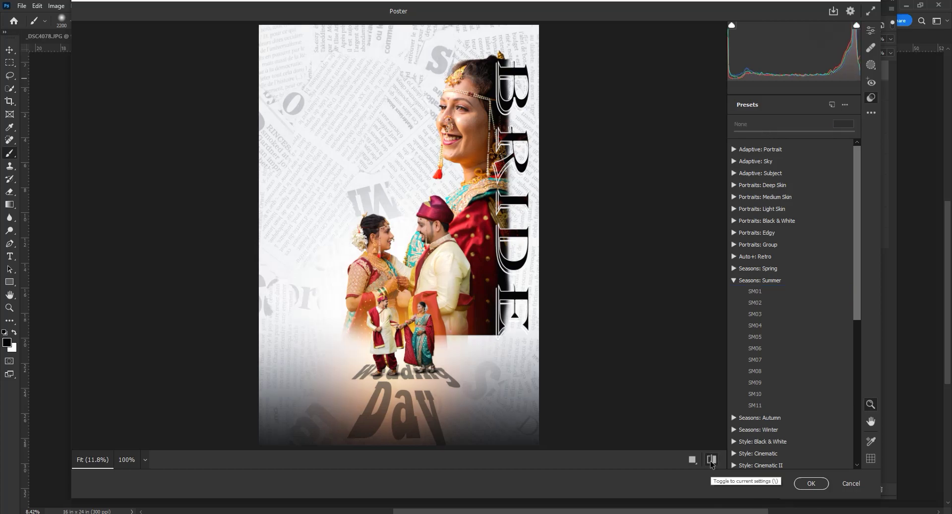
left_click(711, 459)
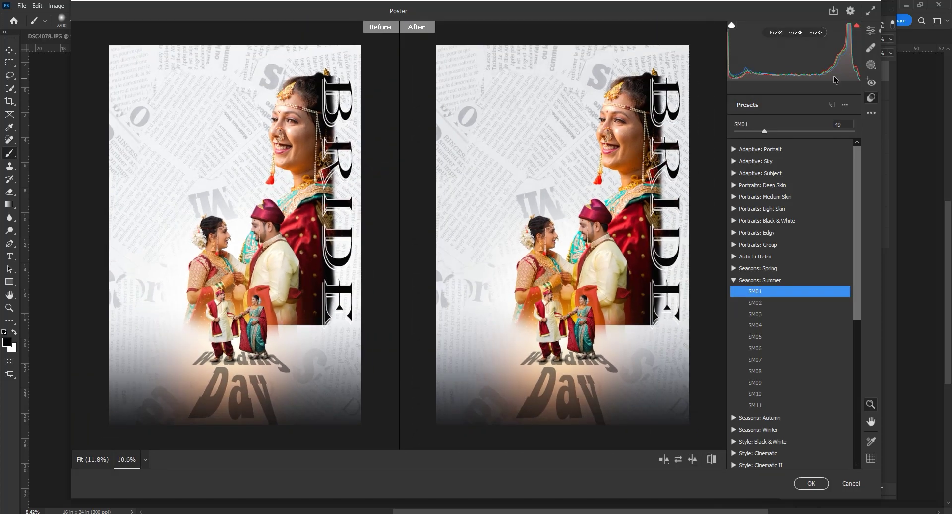
left_click(871, 31)
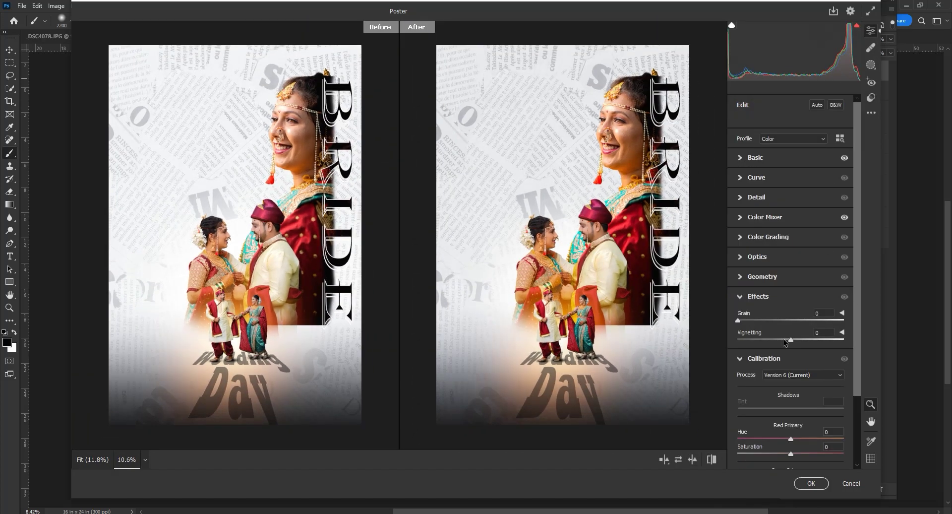
left_click(812, 483)
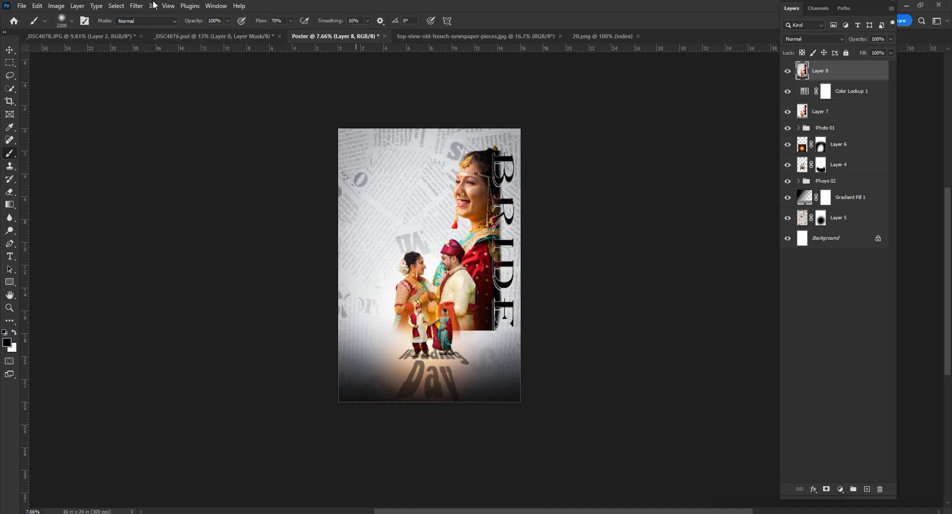
Paste the 6026109.jpg parchment into the poster, rotated to portrait and scaled to fill the page
left_click(439, 36)
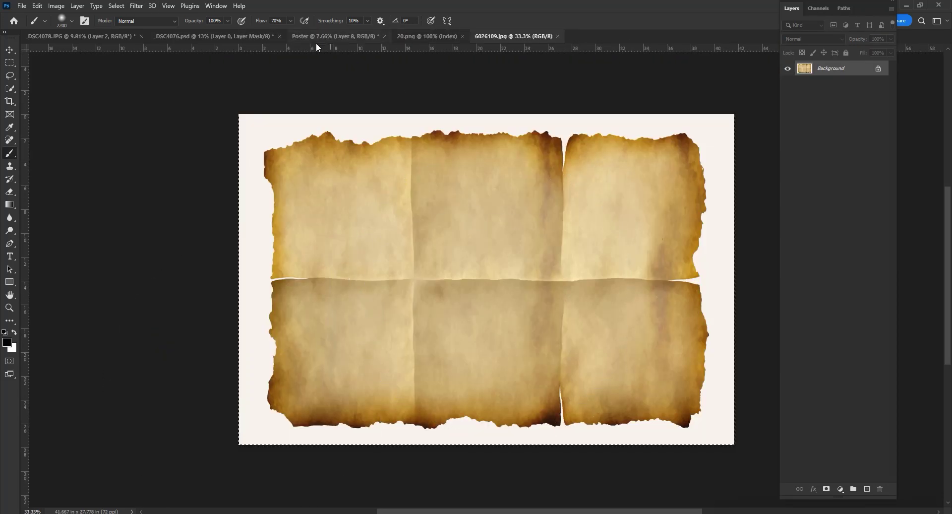
key("ctrl+a")
key("ctrl+c")
left_click(347, 35)
key("ctrl+v")
key("ctrl+t")
left_click_drag(417, 233, 442, 307)
left_click_drag(467, 216, 526, 119)
key("Return")
Quick-select the torn parchment shape and mask the stamped artwork (Layer 8) to it
key("b")
left_click(841, 94)
key("ctrl+0")
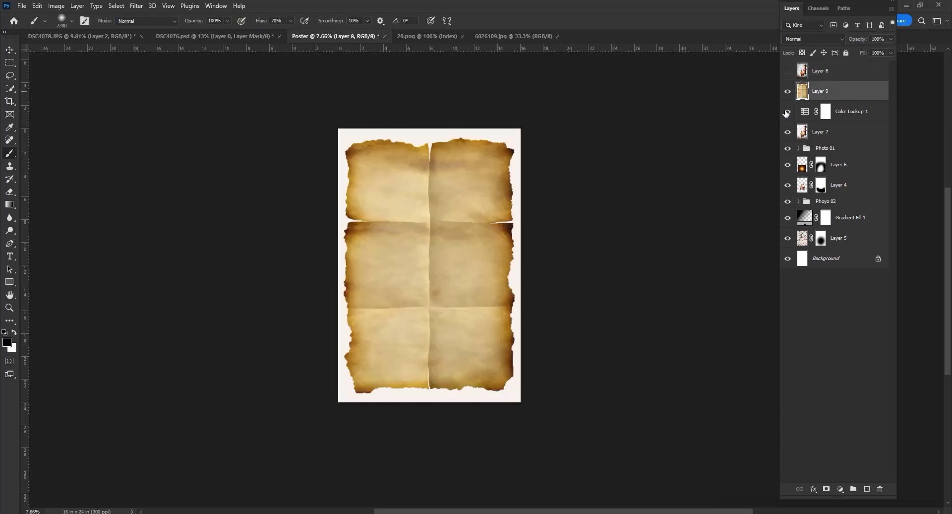
key("w")
left_click_drag(841, 94, 837, 69)
left_click(836, 81, "alt")
left_click(826, 489)
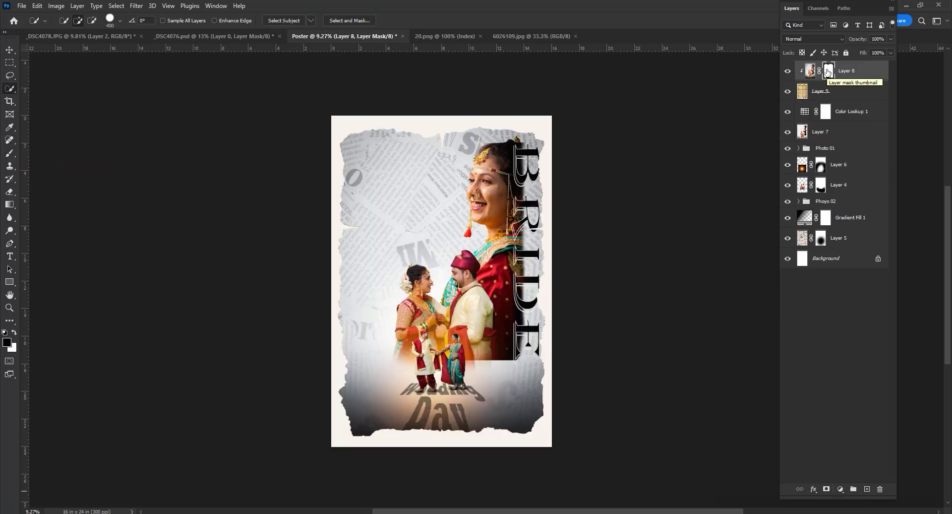
Duplicate the parchment layer with the whole poster fitted in the window
left_click(813, 94)
key("ctrl+0")
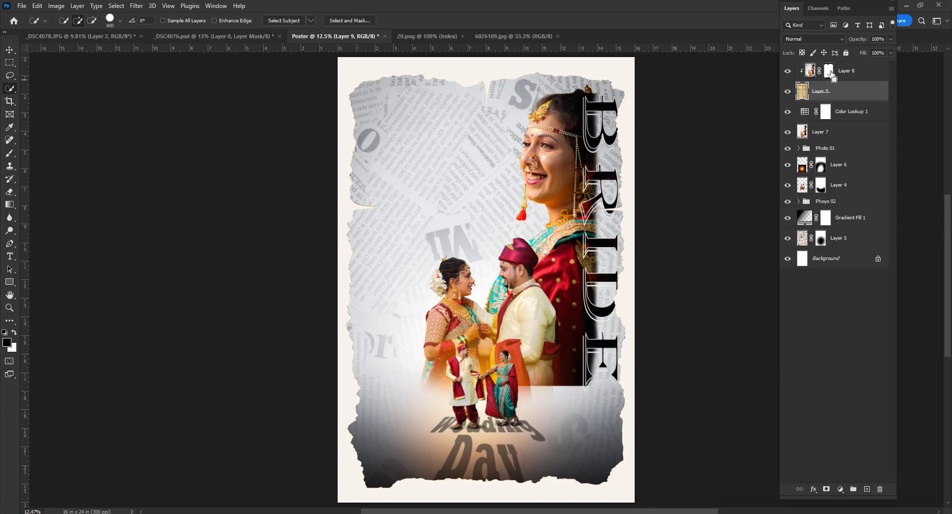
key("ctrl+j")
Give the parchment copy (Layer 10) a drop shadow with an enlarged, softer size
left_click(834, 91)
left_click(814, 489)
left_click(831, 418)
left_click(715, 157)
left_click(813, 490)
left_click_drag(546, 157, 675, 170)
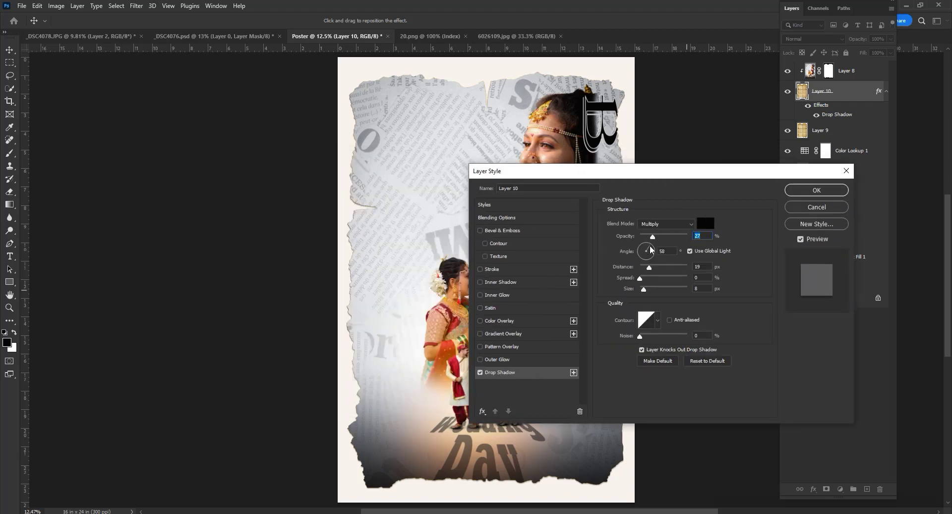
left_click_drag(652, 291, 658, 289)
key("Return")
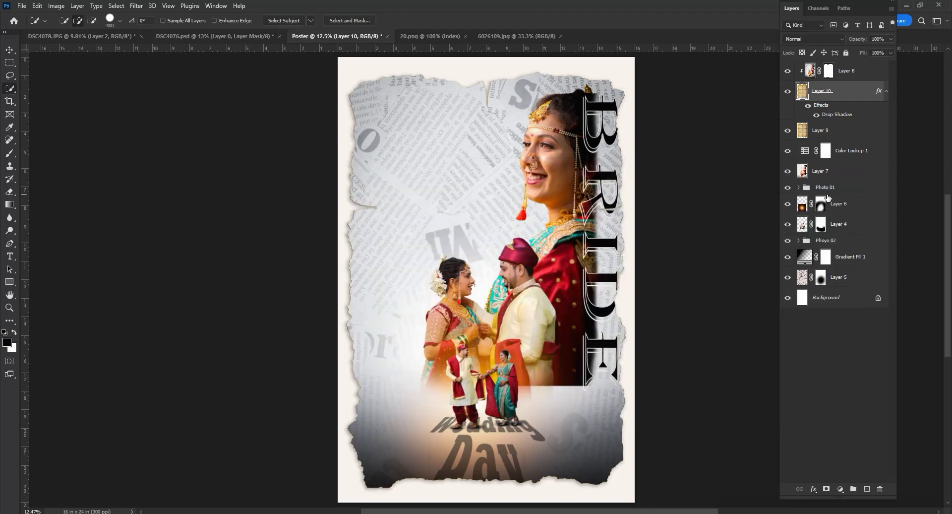
scroll(583, 238, "down", 2)
Scale Layers 8 and 10 up slightly together and shift them upward
left_click(853, 71, "shift")
key("ctrl+t")
left_click_drag(513, 387, 517, 338)
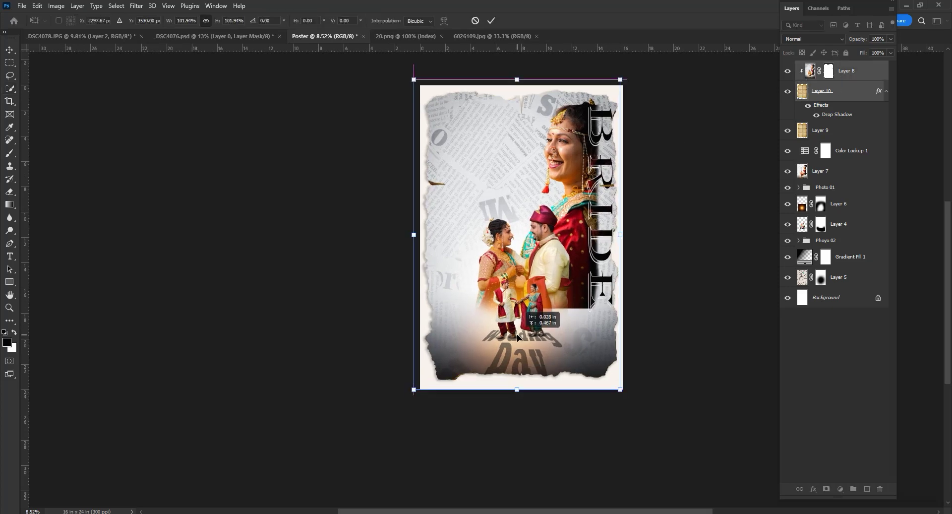
key("Return")
Set the stamped artwork layer to Multiply blend mode at 69% opacity
left_click(843, 71)
left_click(813, 39)
left_click(814, 79)
left_click_drag(858, 40, 843, 44)
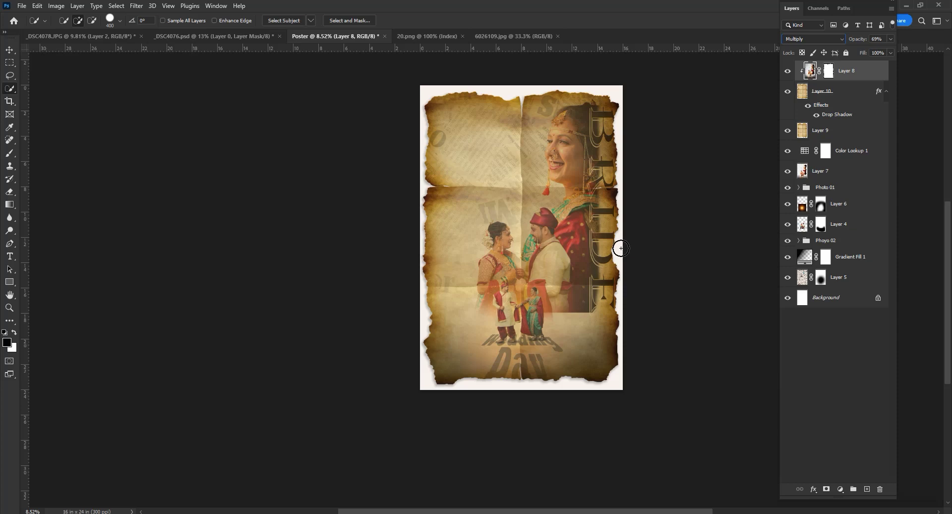
scroll(527, 261, "up", 1)
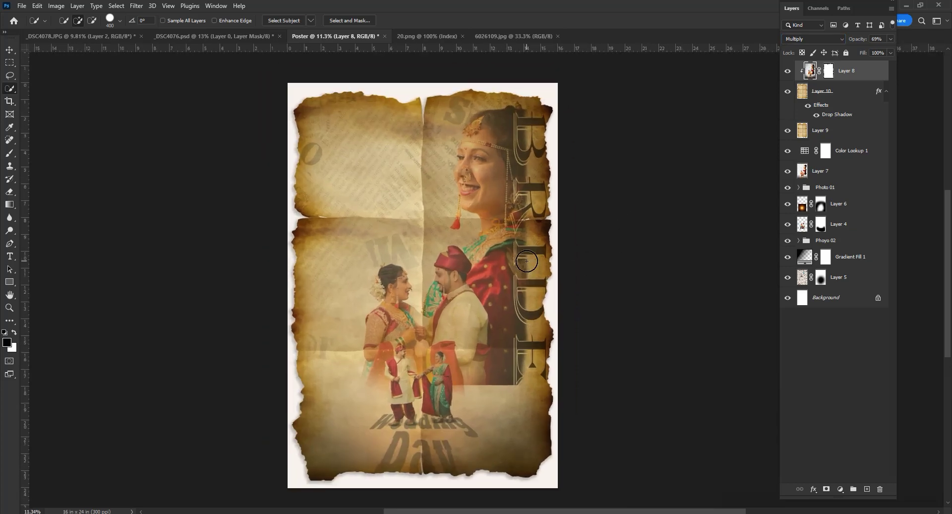